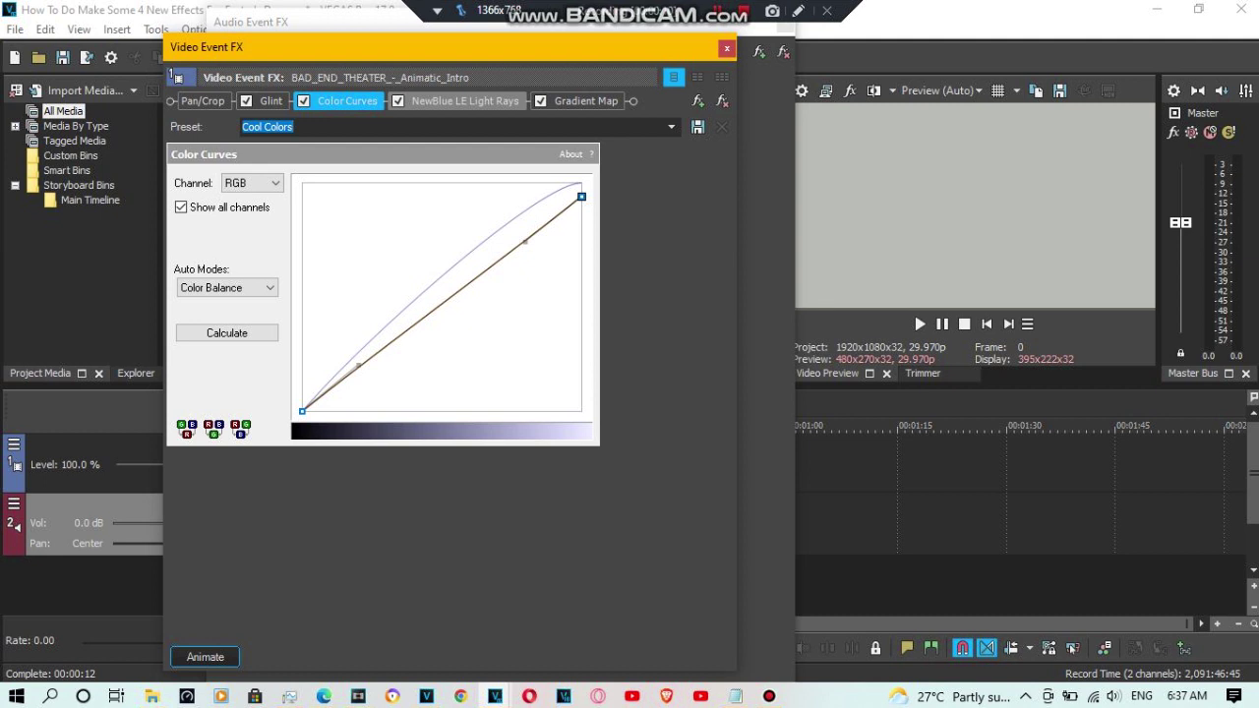
Examine the NewBlue LE Light Rays settings, and each colour stop of the Gradient Map from the first through stop 6.
click(464, 101)
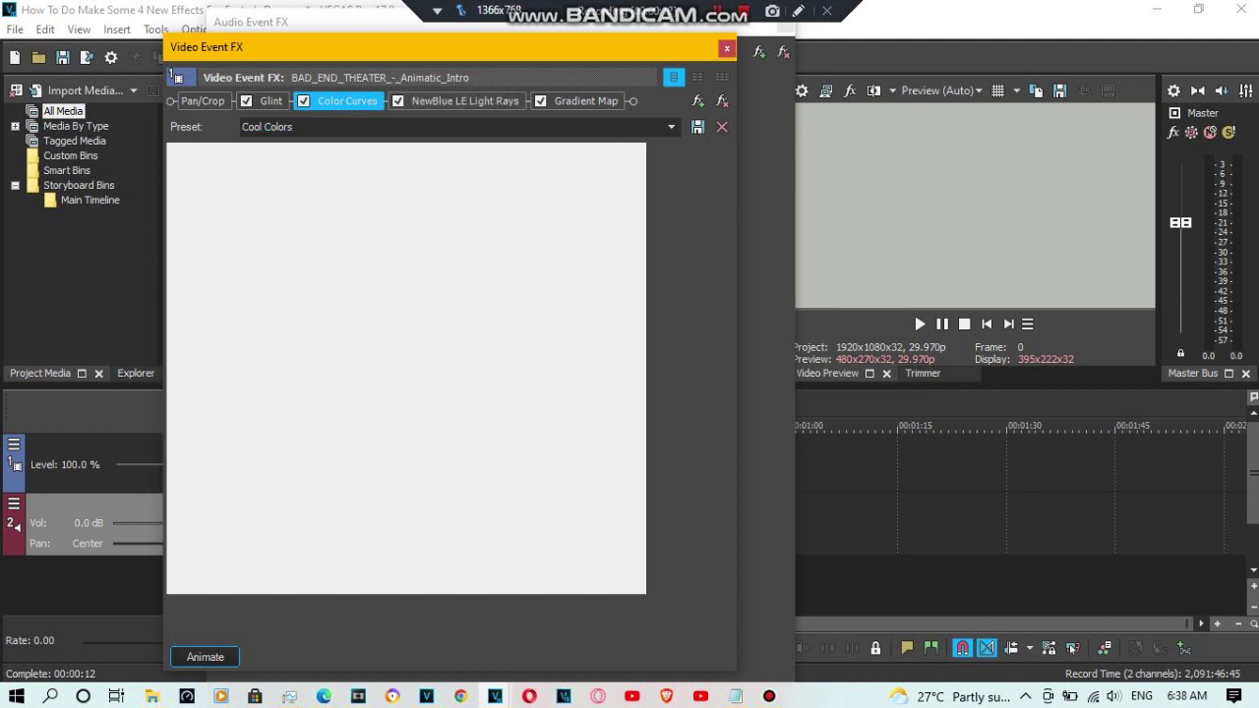
click(464, 100)
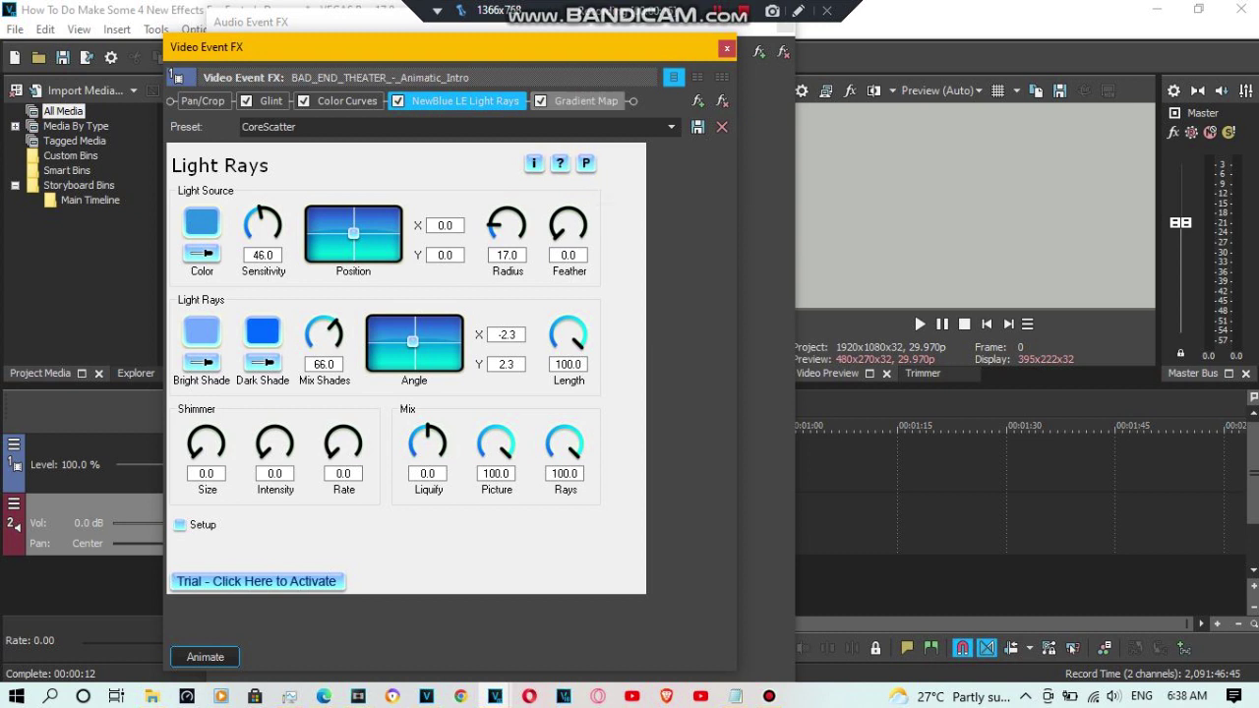
click(585, 102)
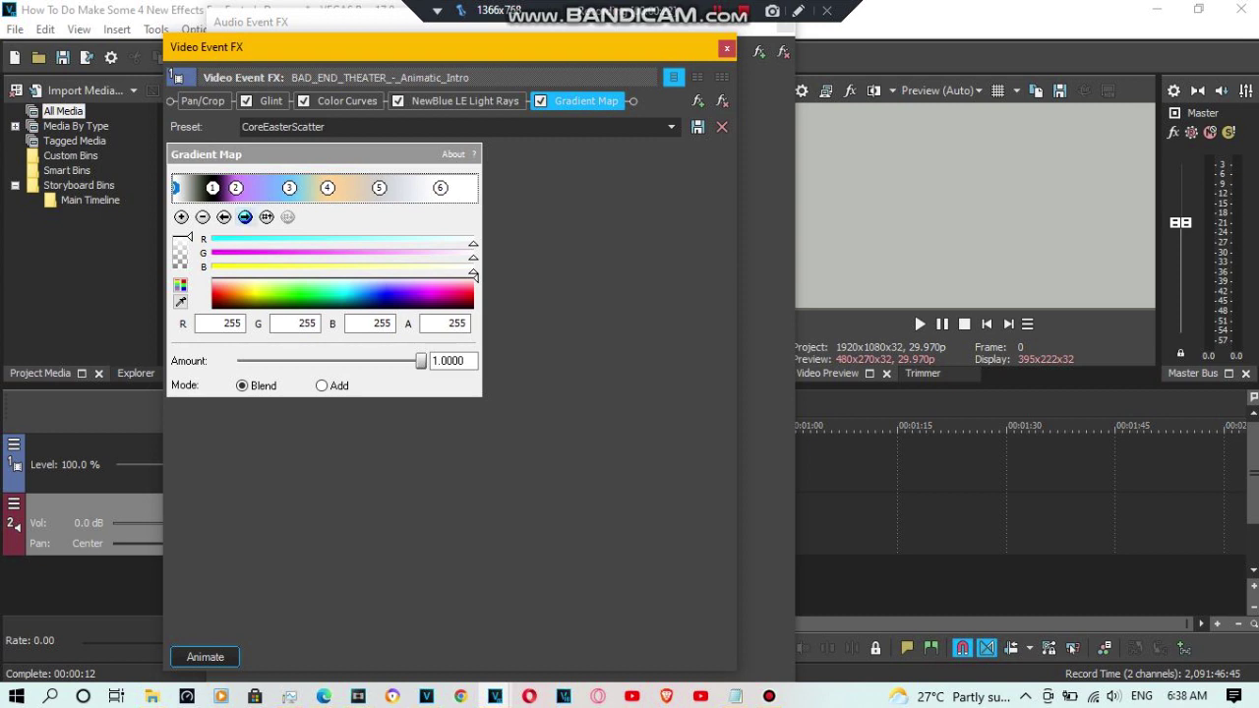
click(244, 216)
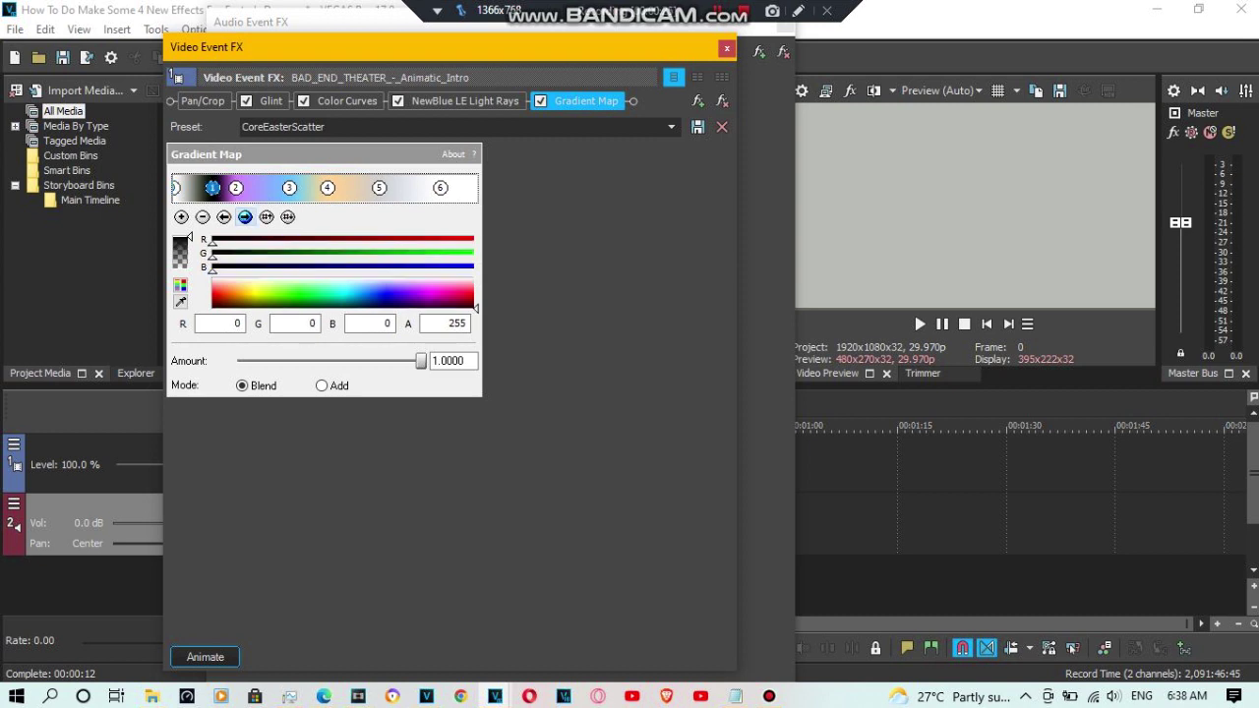
click(245, 217)
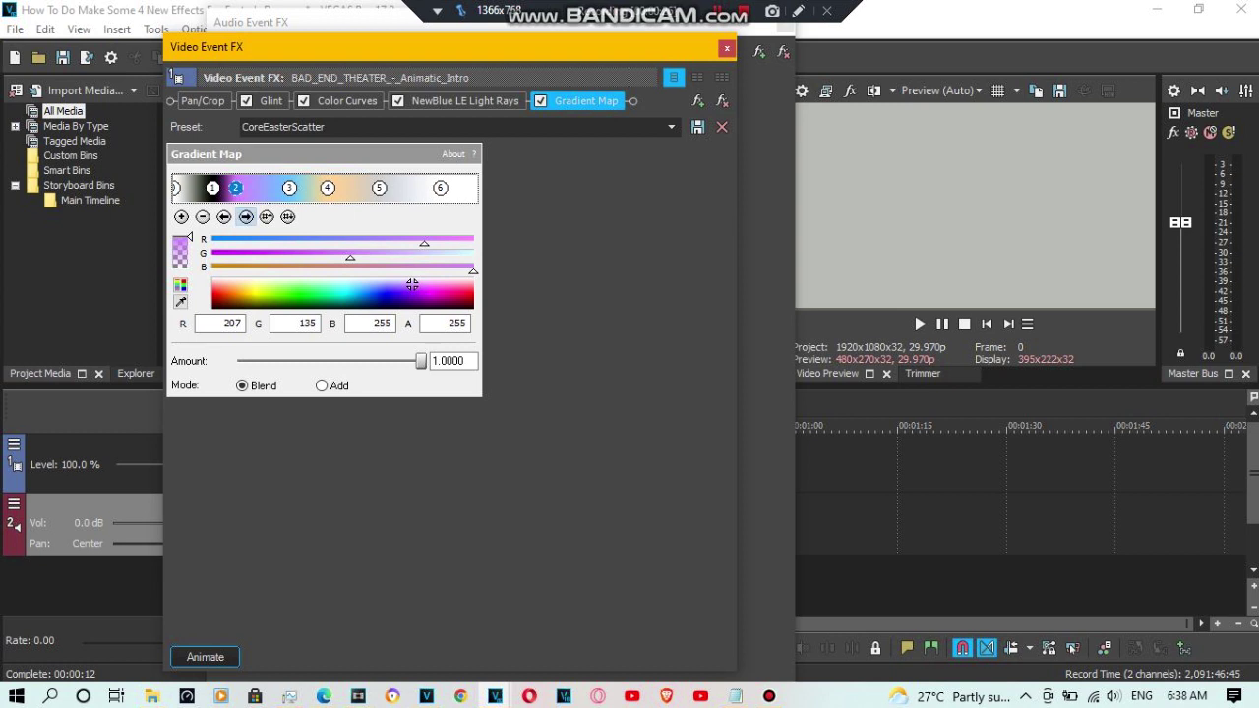
click(245, 217)
click(245, 217)
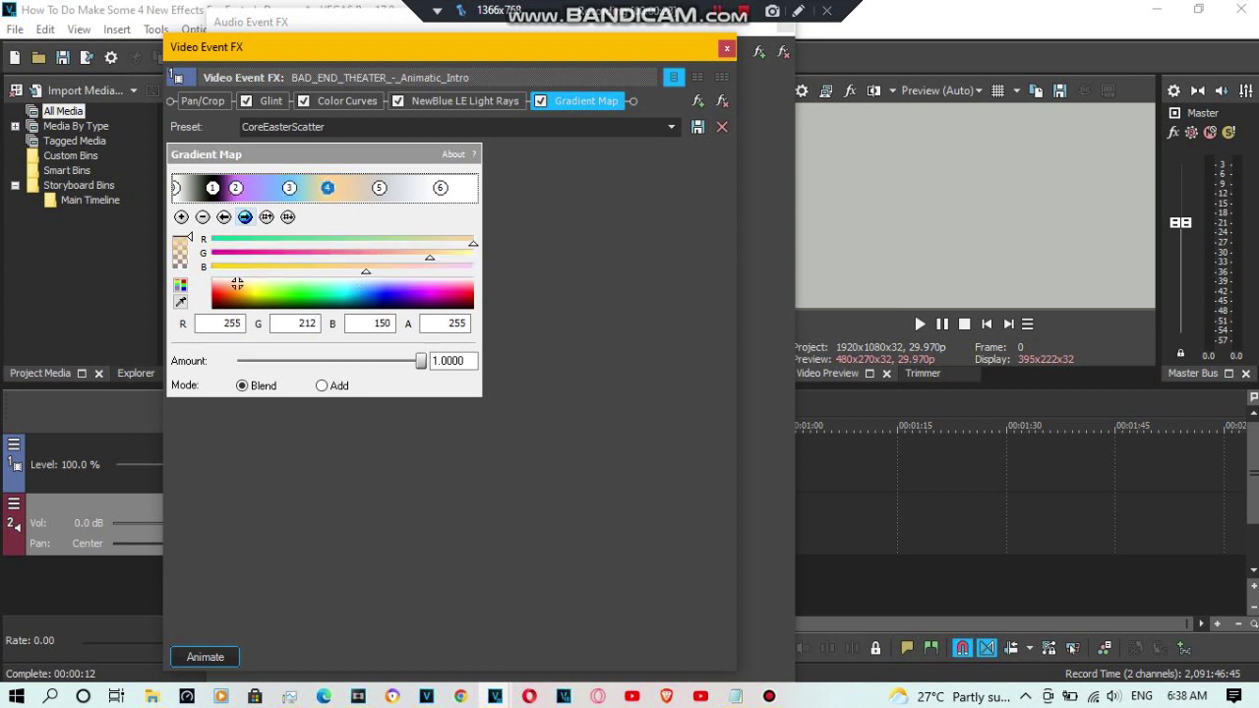
click(245, 216)
click(245, 216)
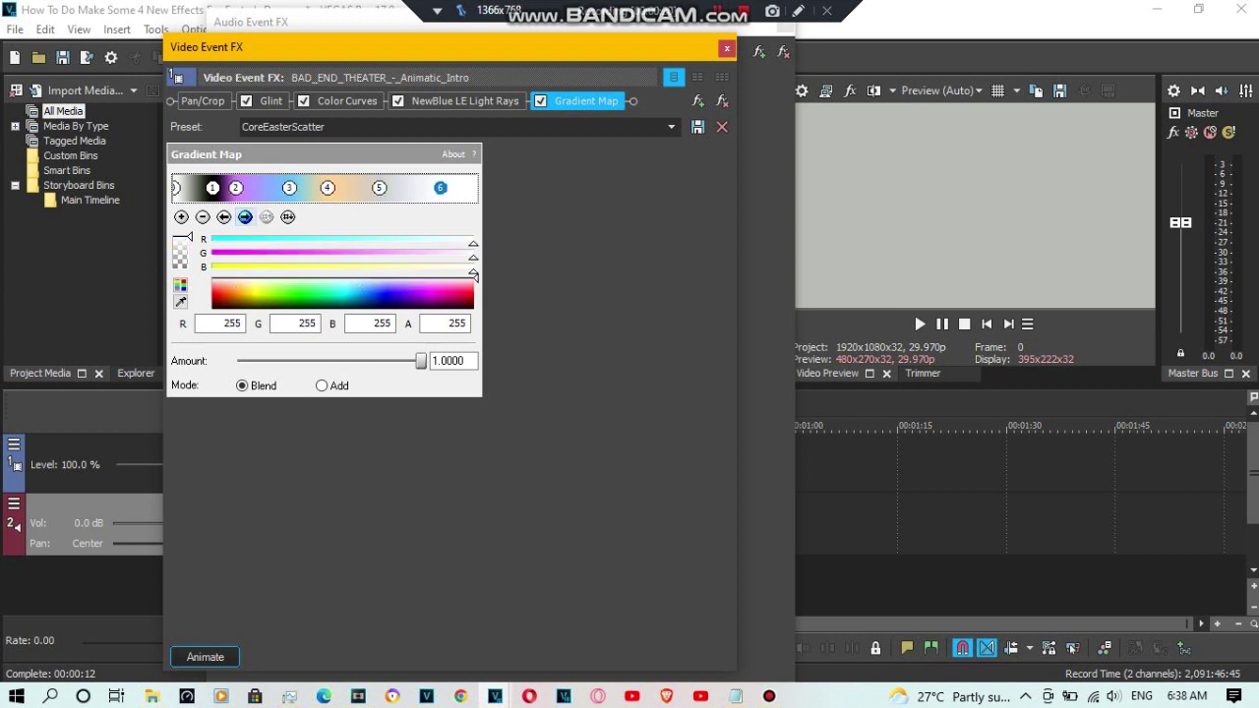
Bring the Audio Event FX window forward and choose the sploop drums preset for the Geometer effect.
click(252, 21)
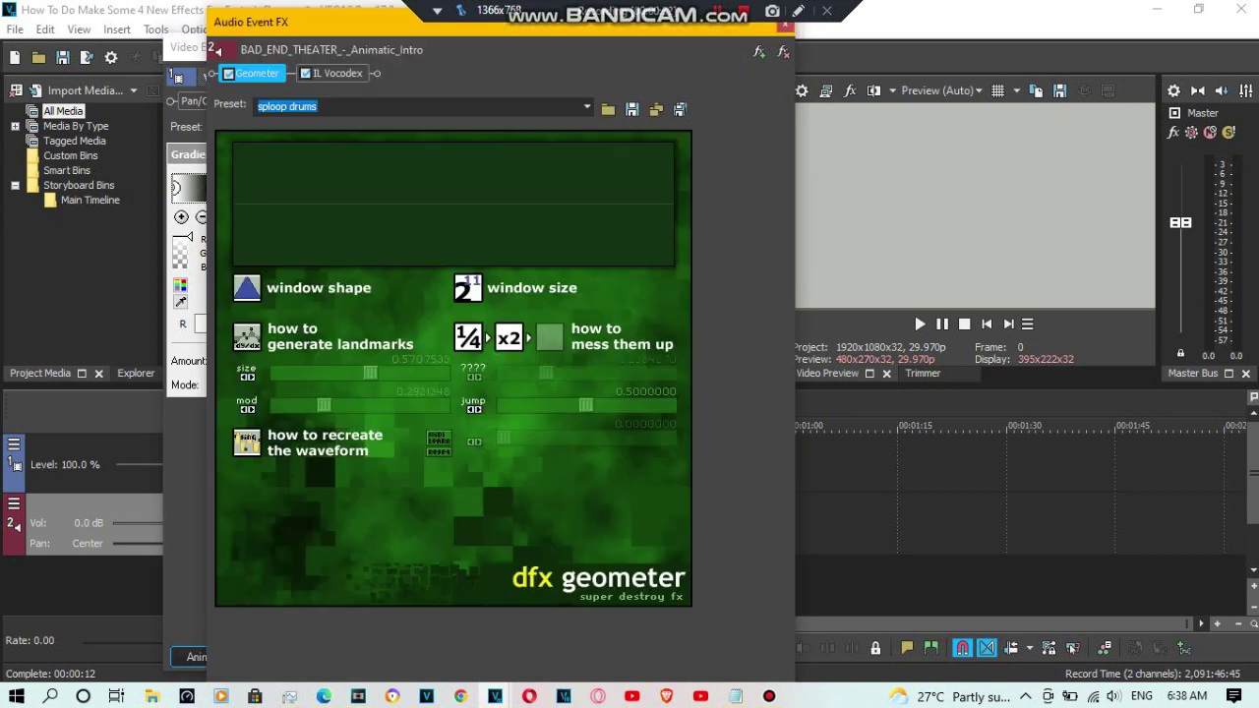
click(587, 106)
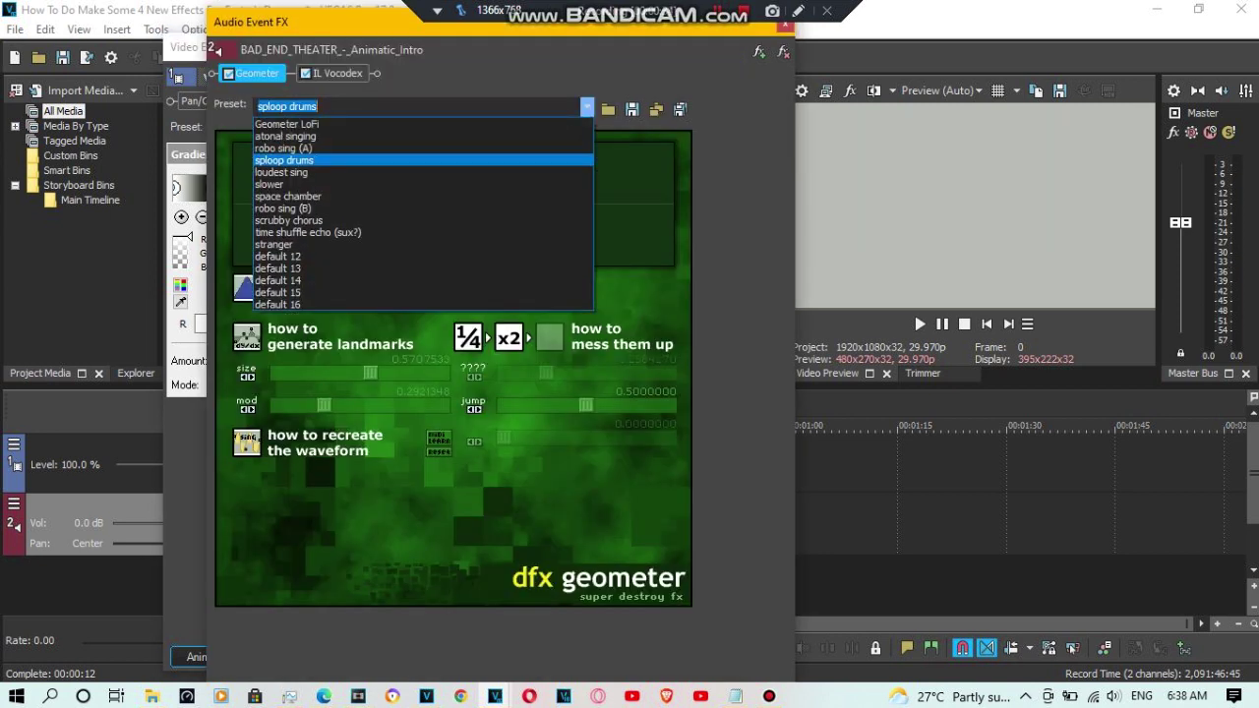
click(423, 161)
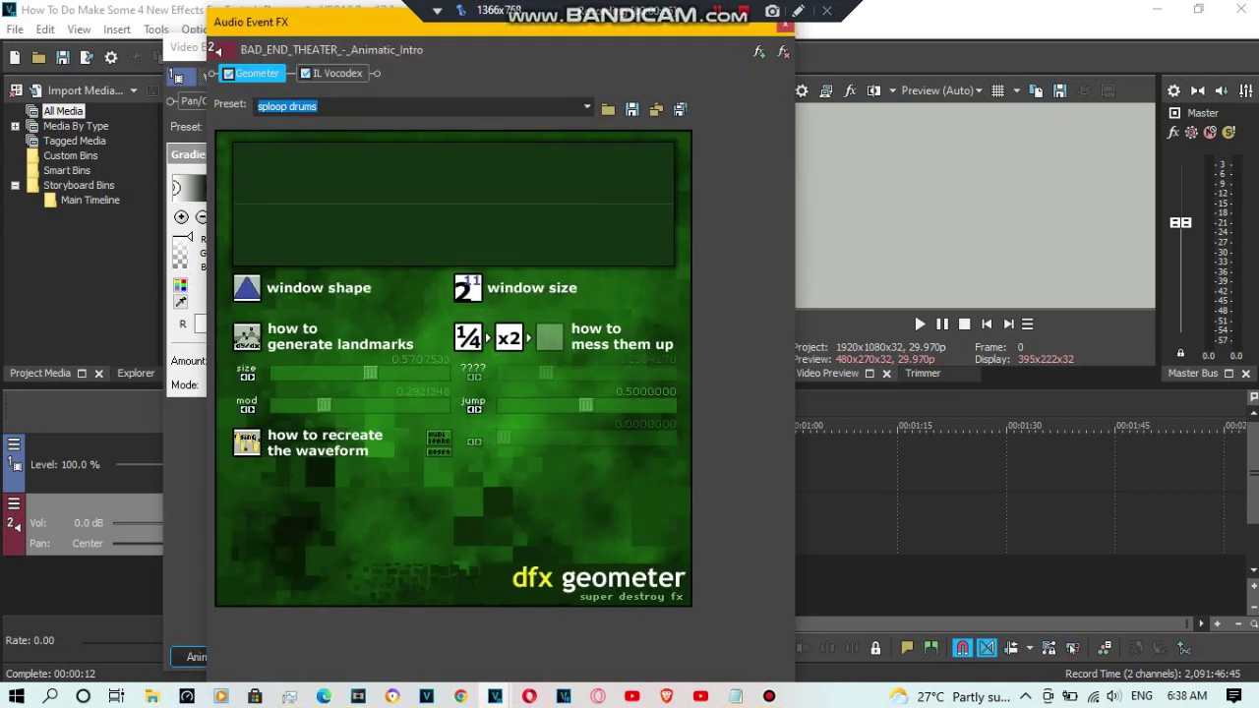
Examine the IL Vocodex settings that follow Geometer in the audio effect chain, down to the carrier keyboard.
click(335, 73)
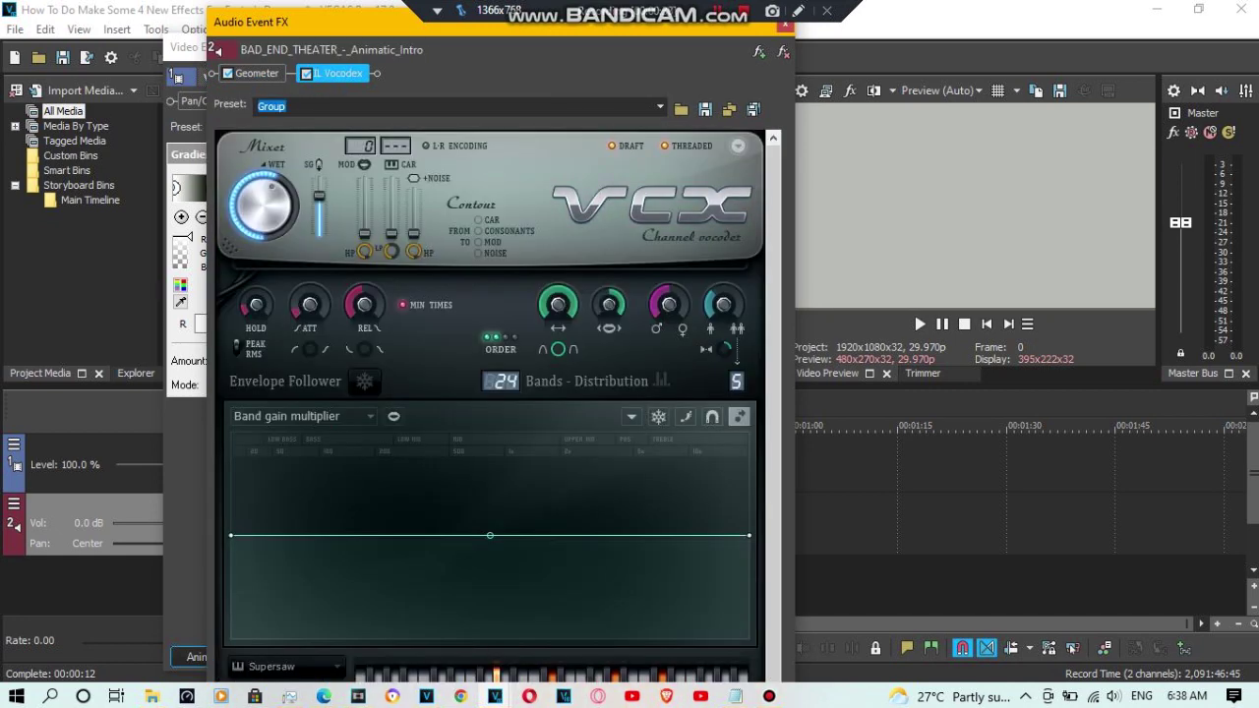
mouse_move(377, 22)
mouse_down()
mouse_move(380, 39)
mouse_move(375, 9)
mouse_up()
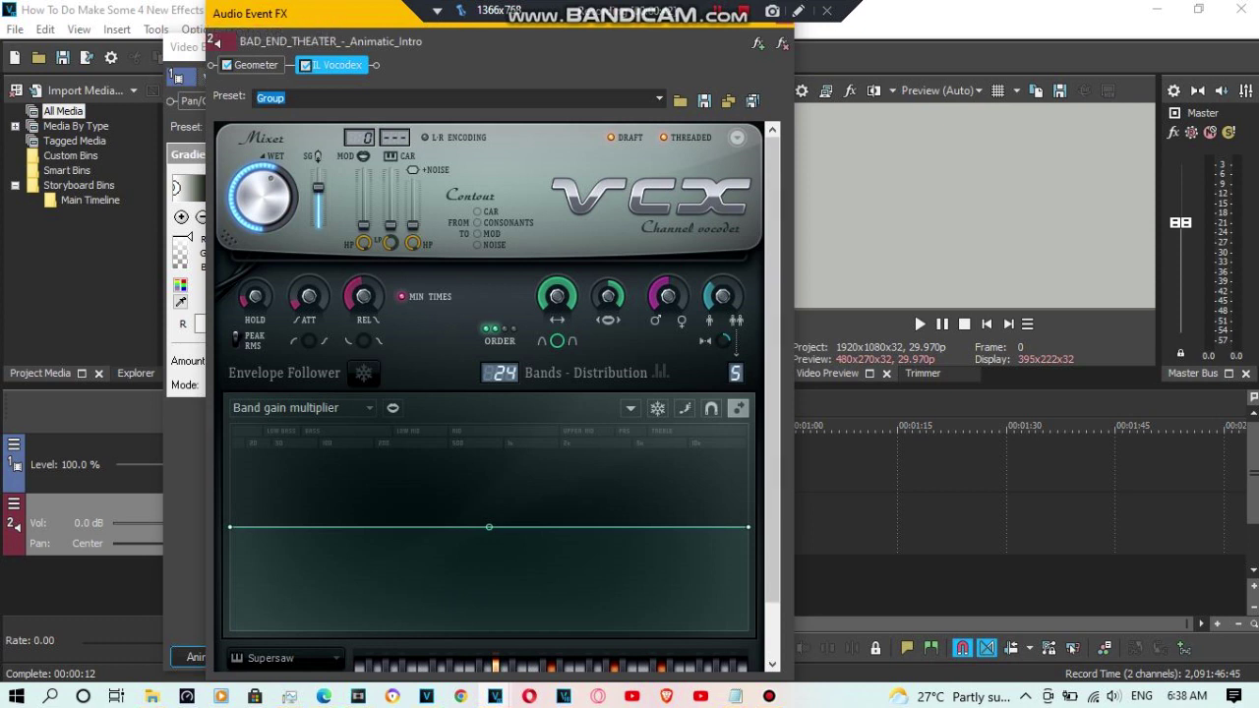
drag(772, 354, 772, 409)
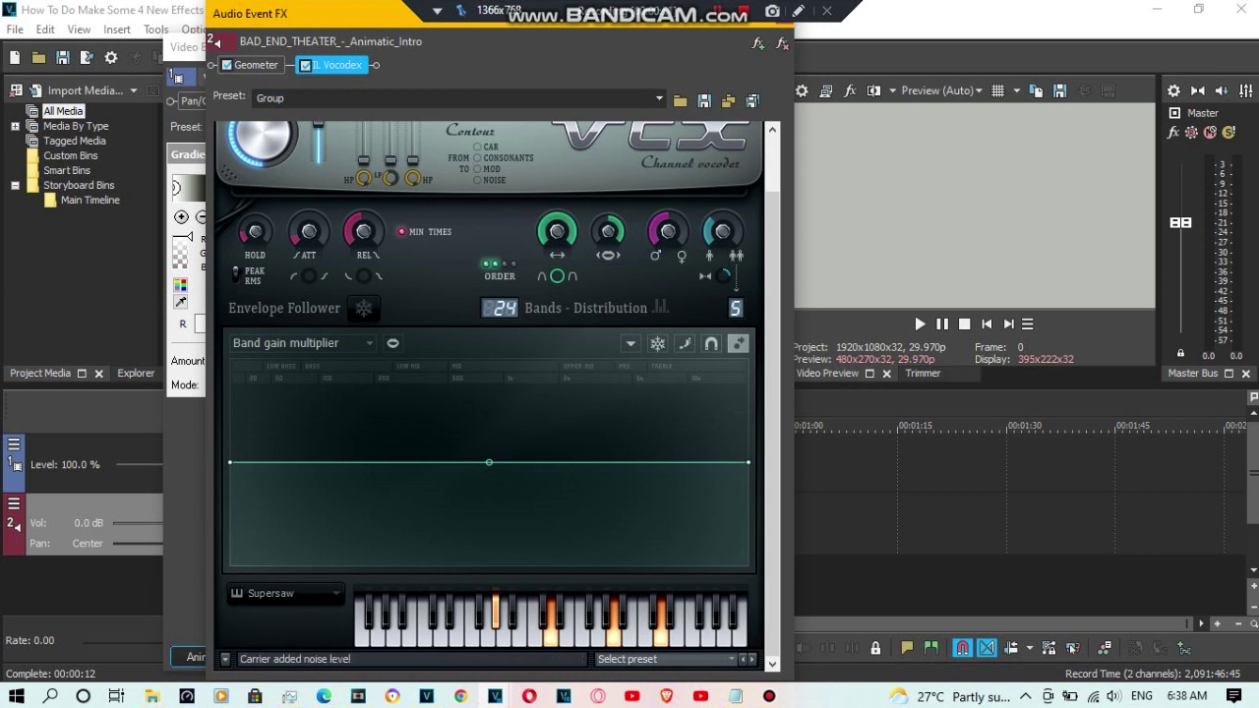
click(285, 98)
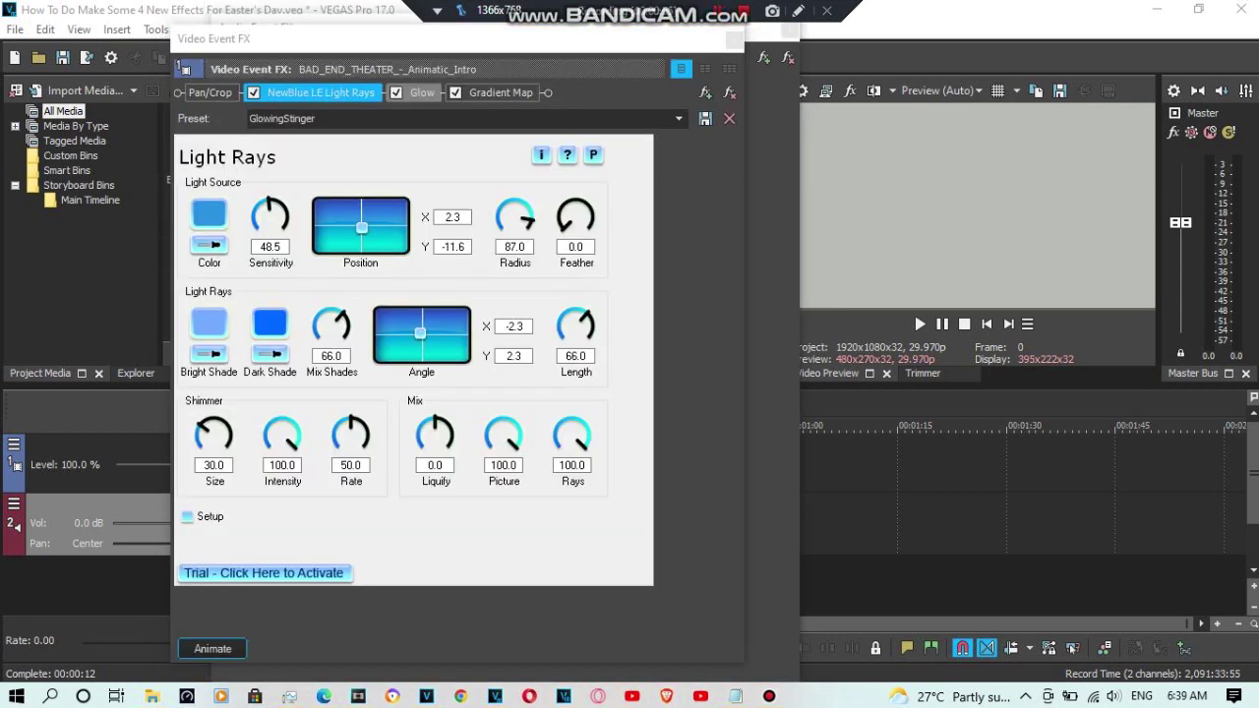
Examine the Glow effect's preset and settings in the video effect chain with the GlowingStinger light rays.
click(422, 92)
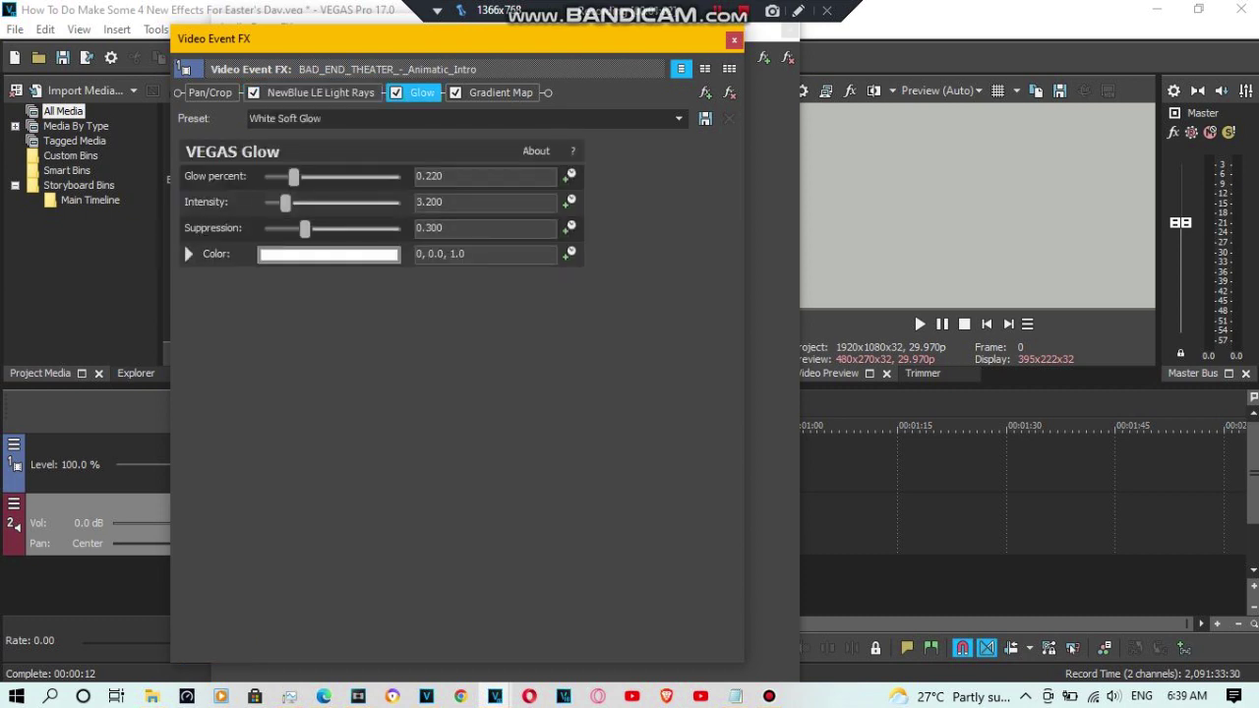
click(678, 118)
click(679, 118)
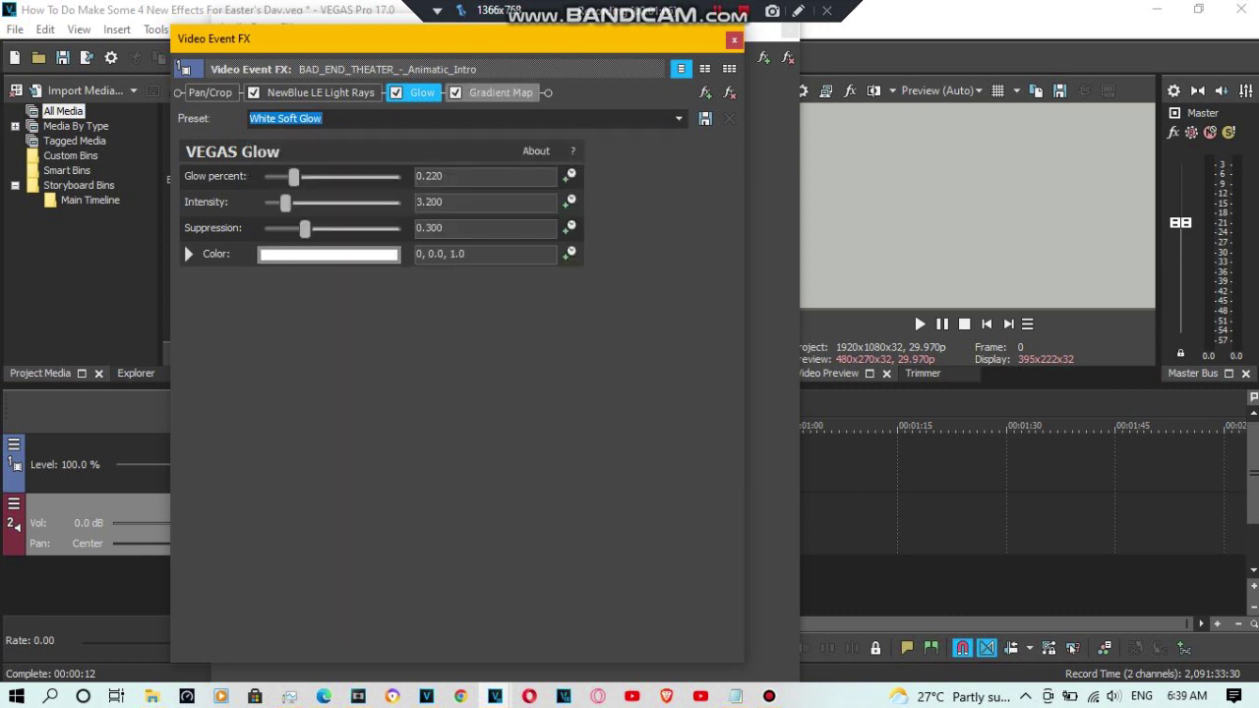
Examine every colour stop of the GlowingEasterStinger Gradient Map, from the first through stop 5.
click(499, 92)
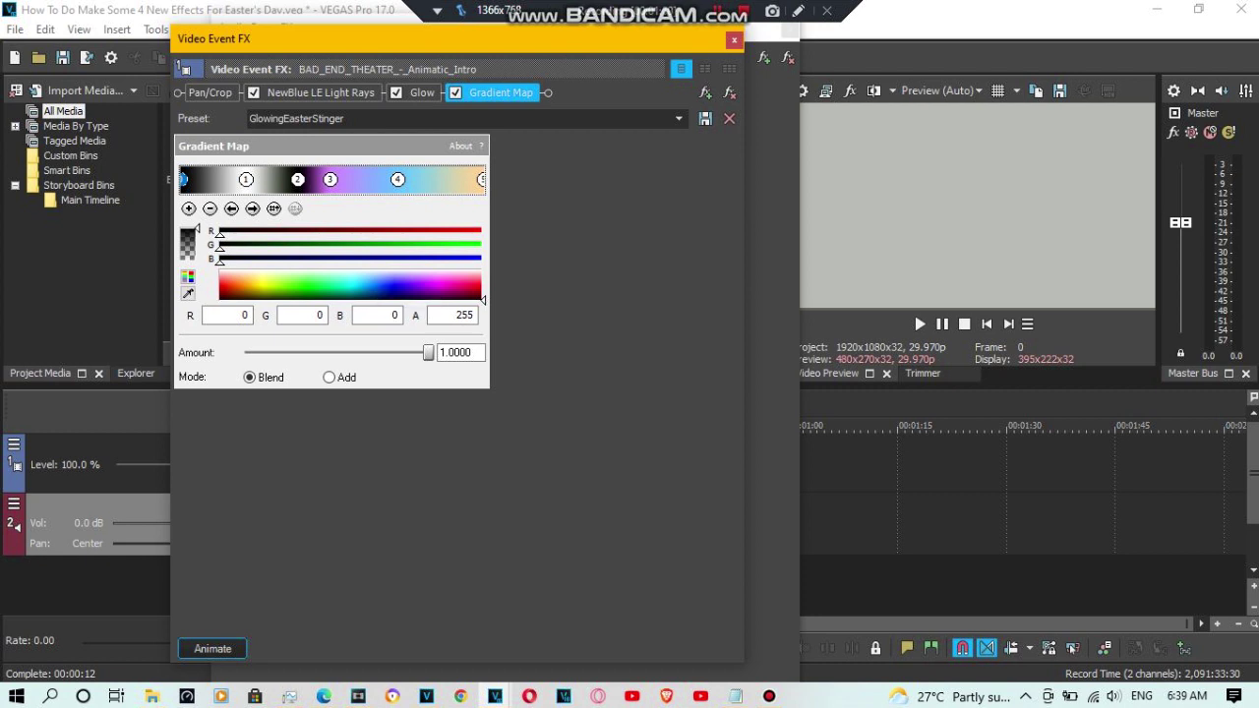
click(252, 209)
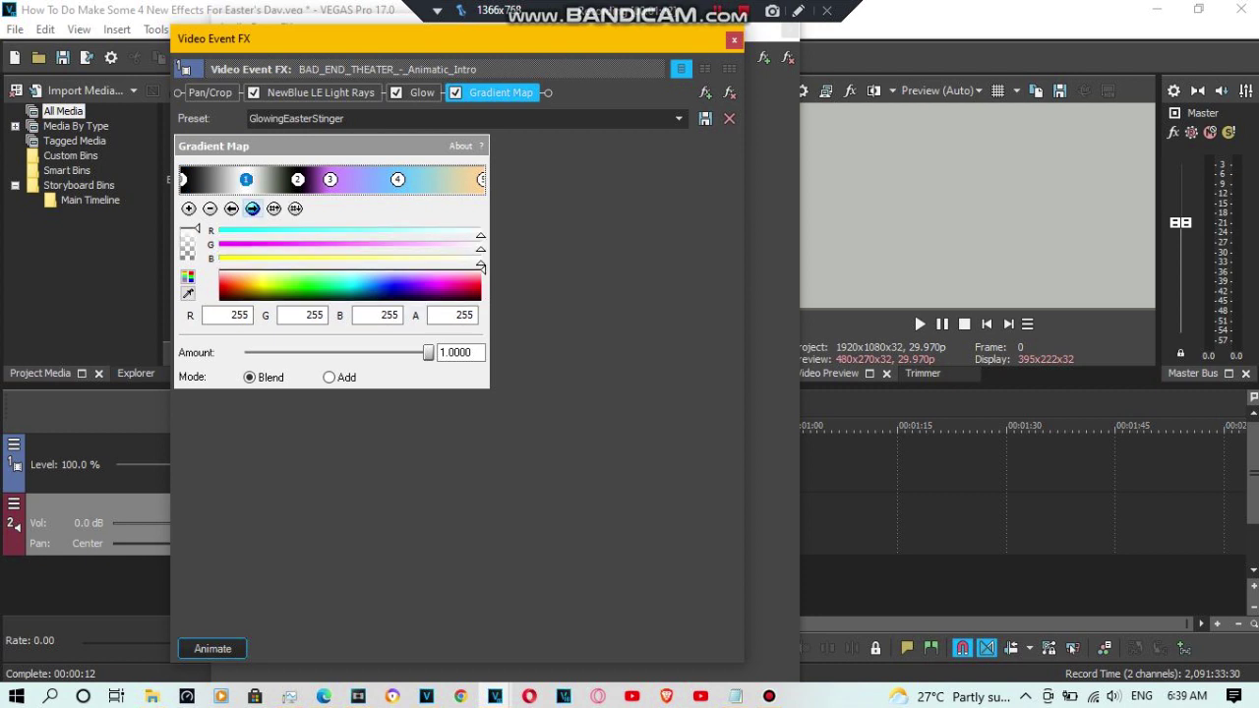
click(252, 209)
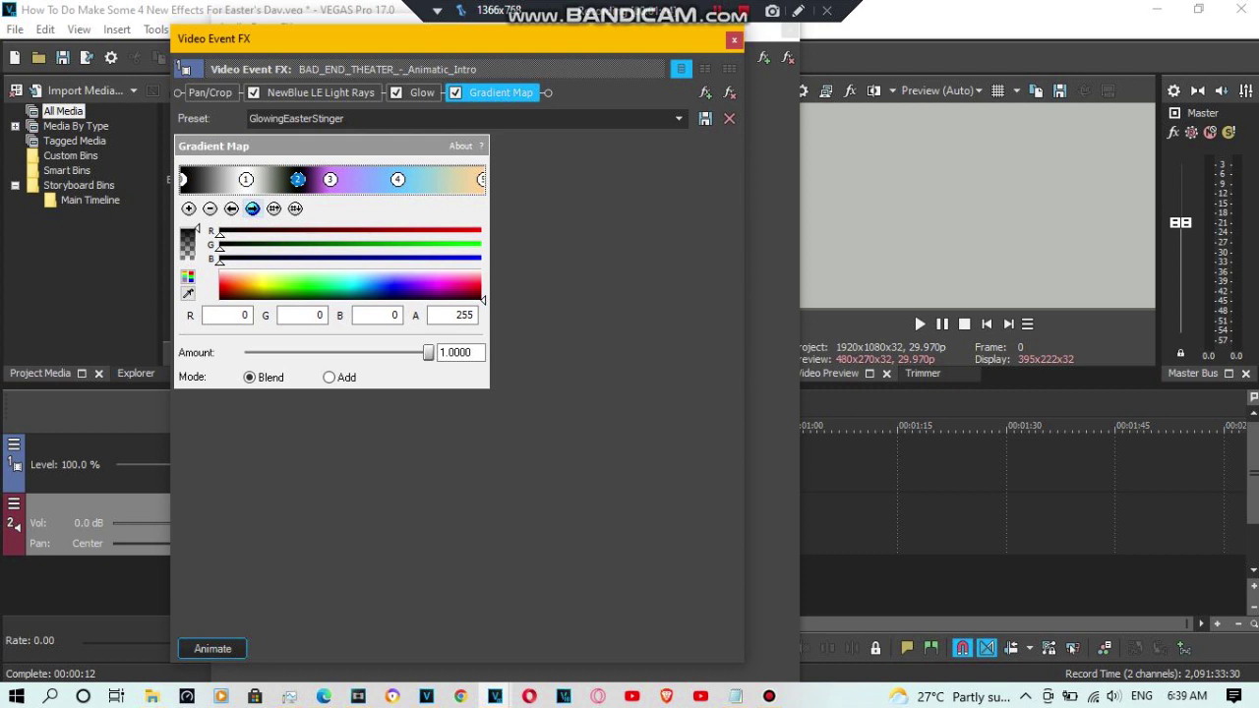
click(252, 209)
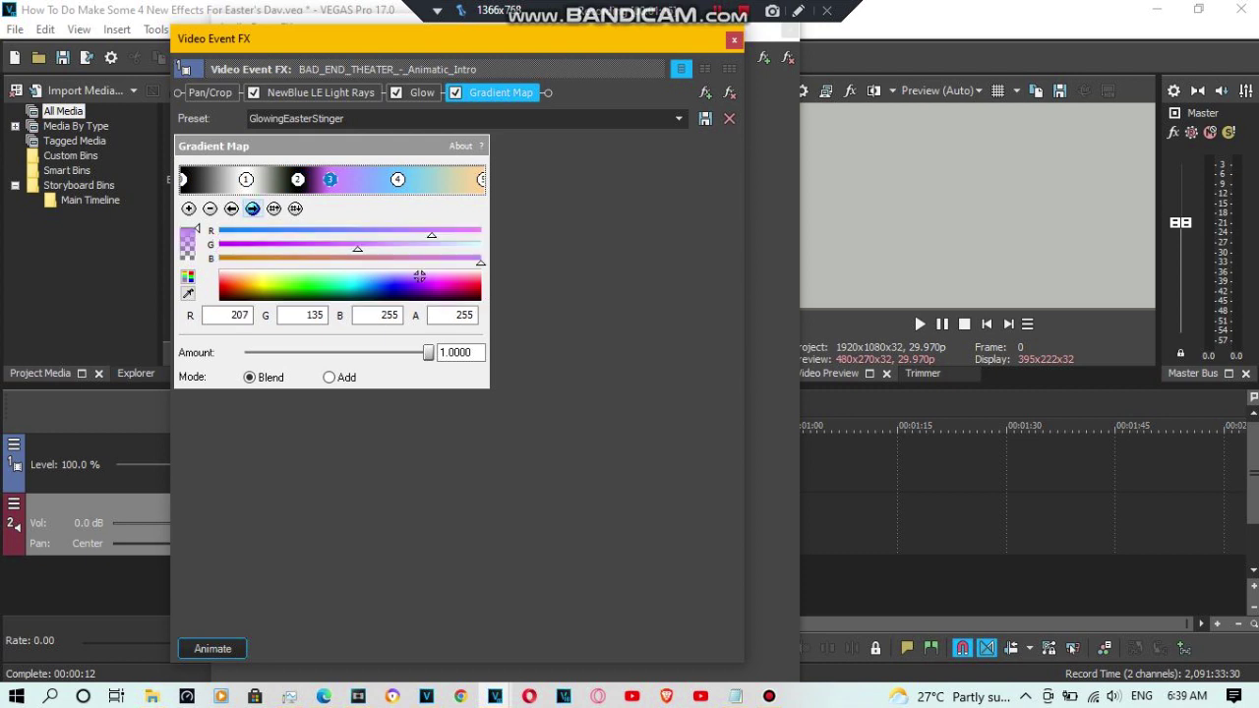
click(252, 208)
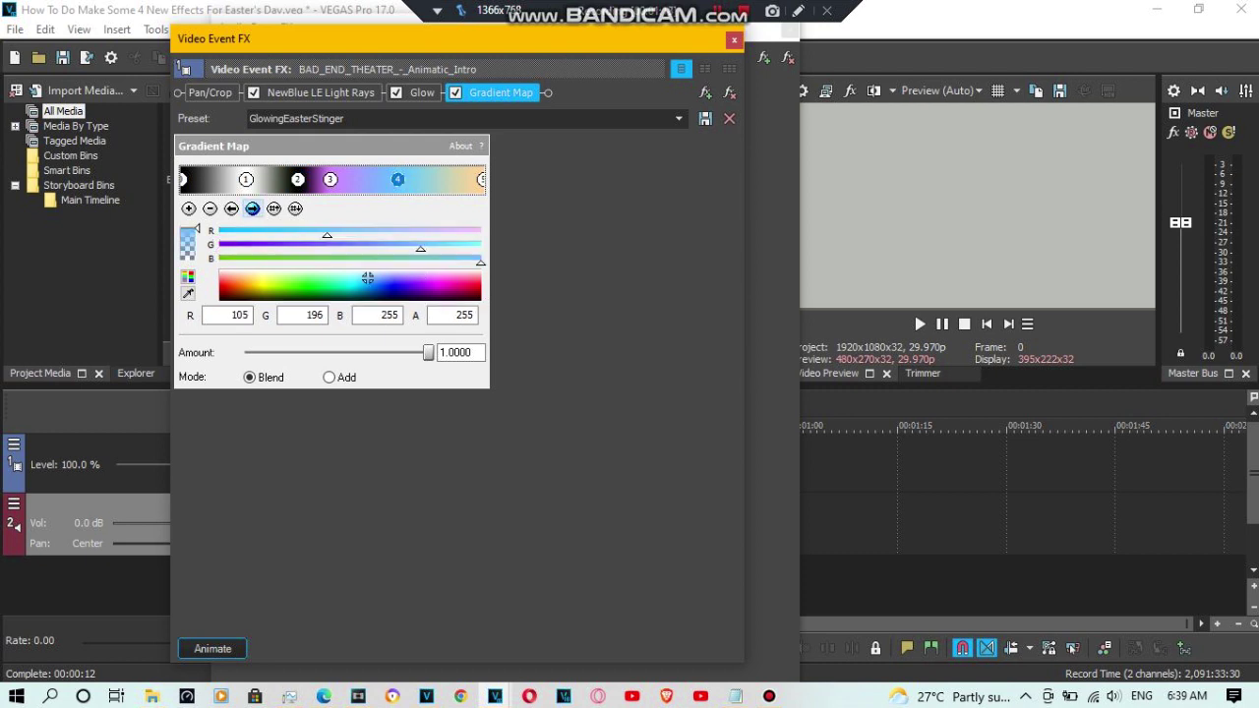
click(252, 208)
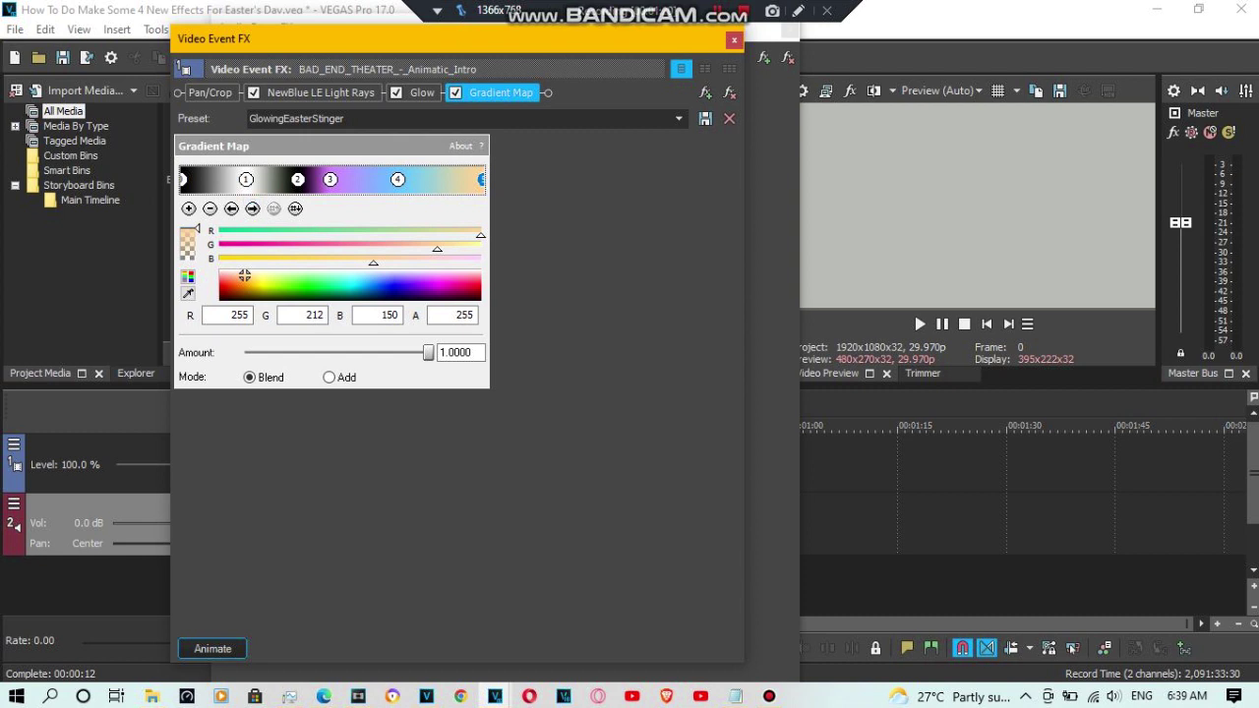
Bring the Audio Event FX window forward and examine the tb_grumblebum effect's preset and settings.
click(772, 216)
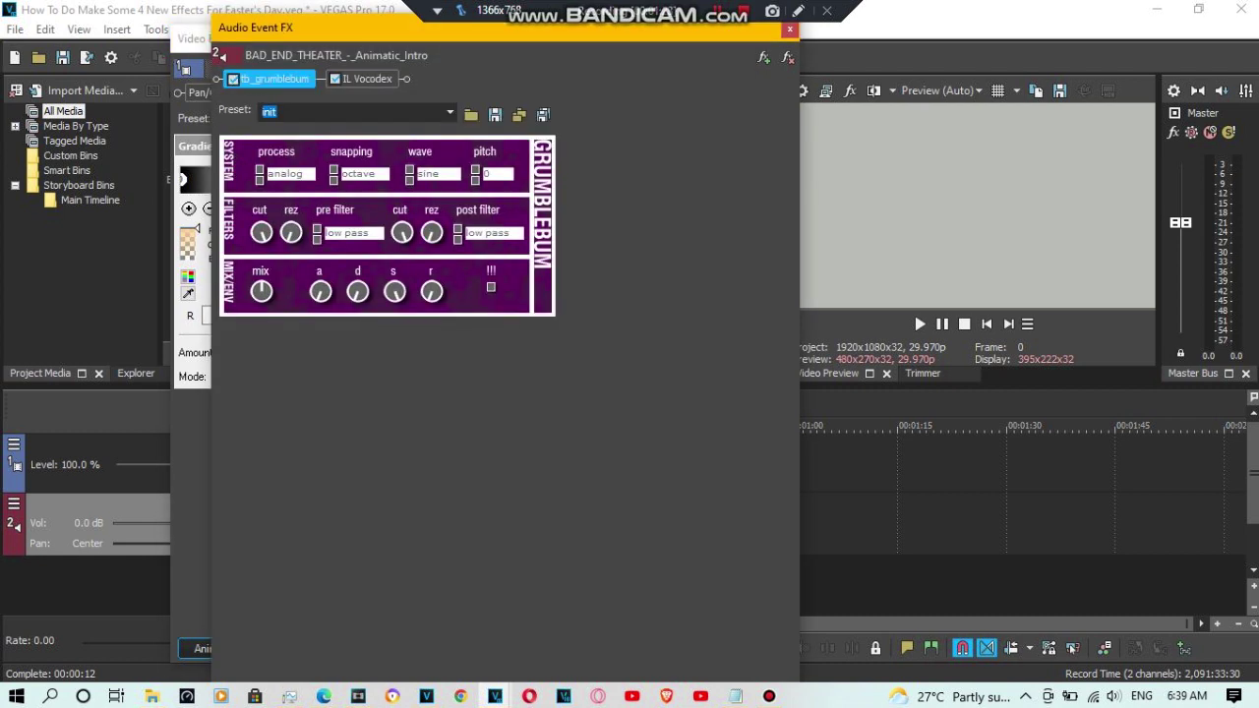
click(450, 112)
click(449, 112)
Examine the IL Vocodex settings paired with tb_grumblebum, from the mixer down to the carrier keyboard.
click(366, 79)
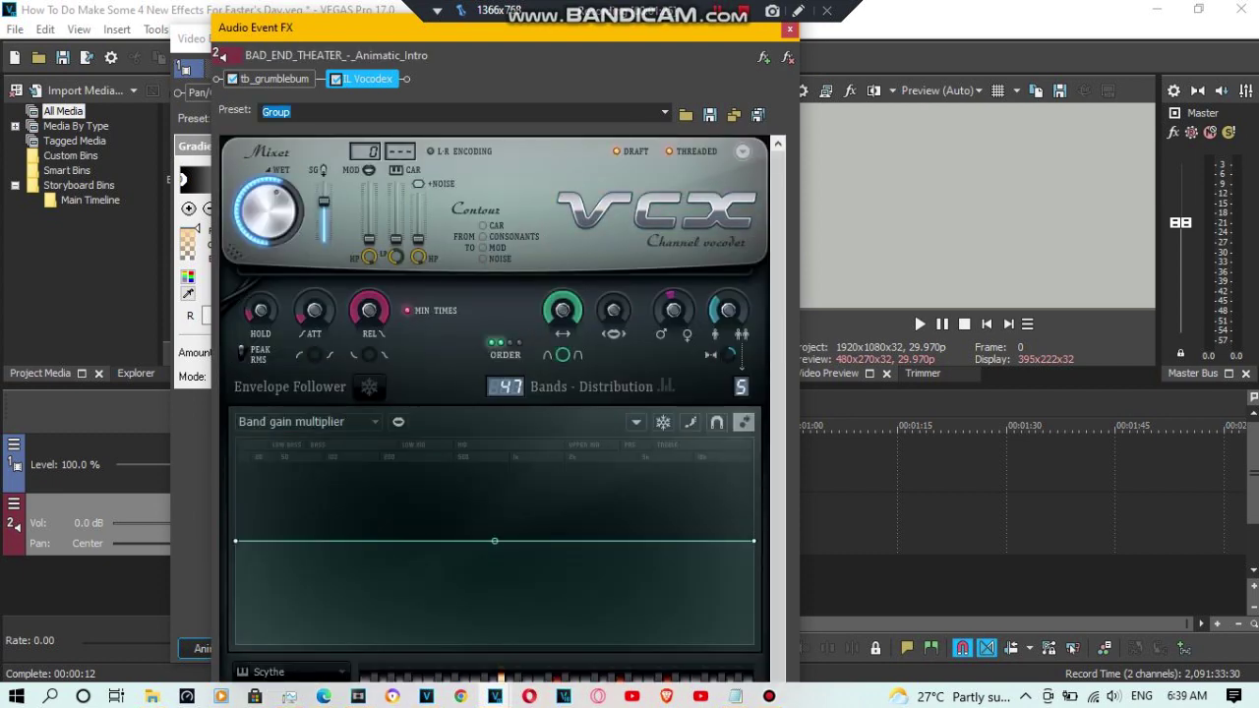
drag(500, 28, 499, 55)
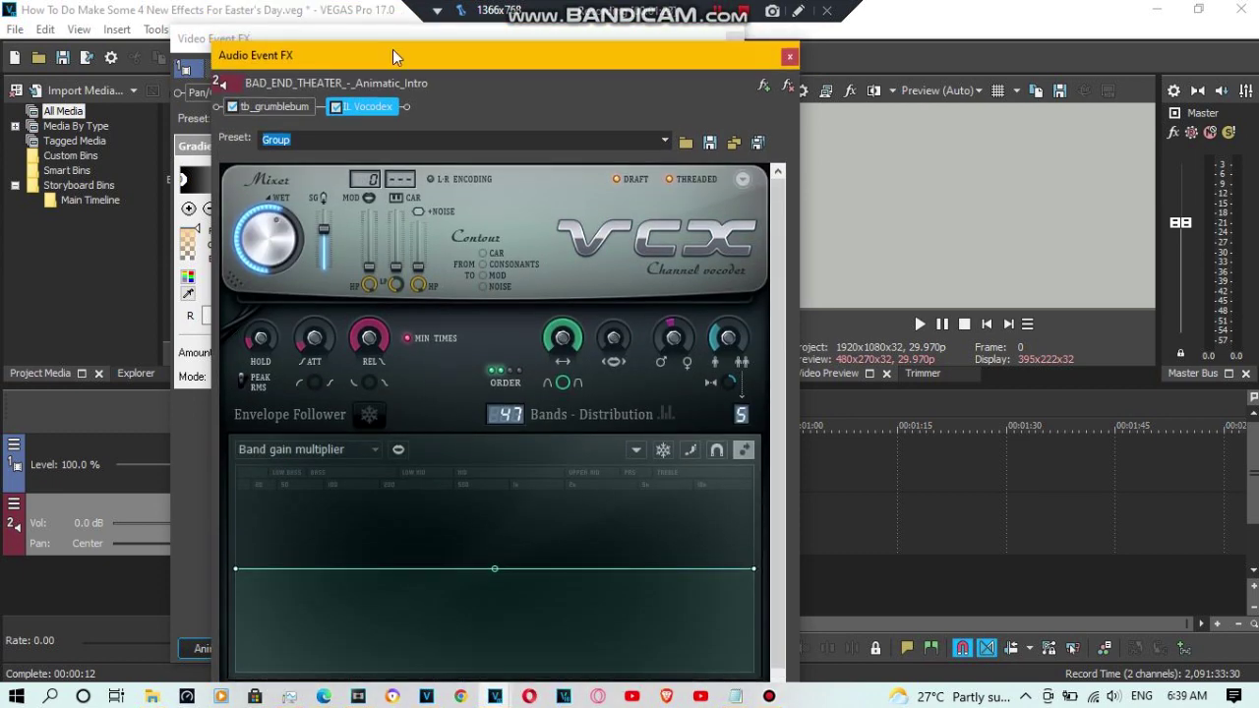
drag(393, 49, 368, 11)
drag(772, 354, 772, 368)
scroll(489, 393, down, 3)
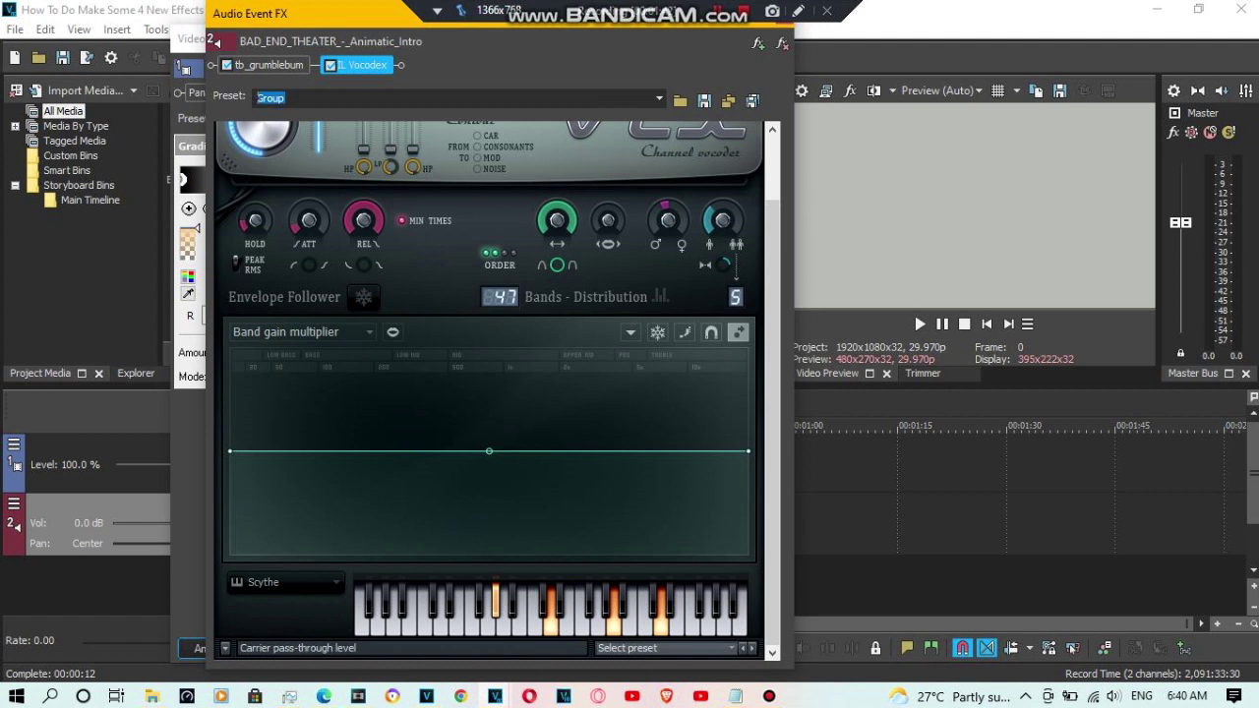
click(285, 99)
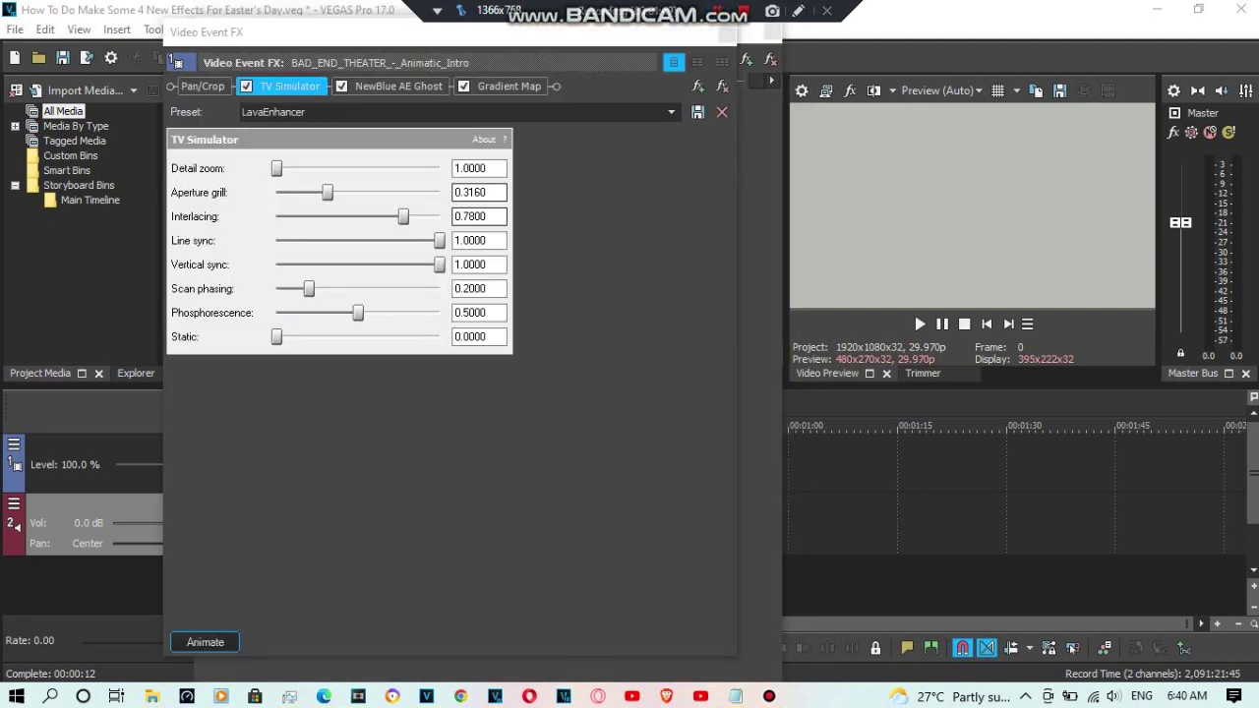
Examine the NewBlue AE Ghost effect's settings and its list of presets.
click(398, 86)
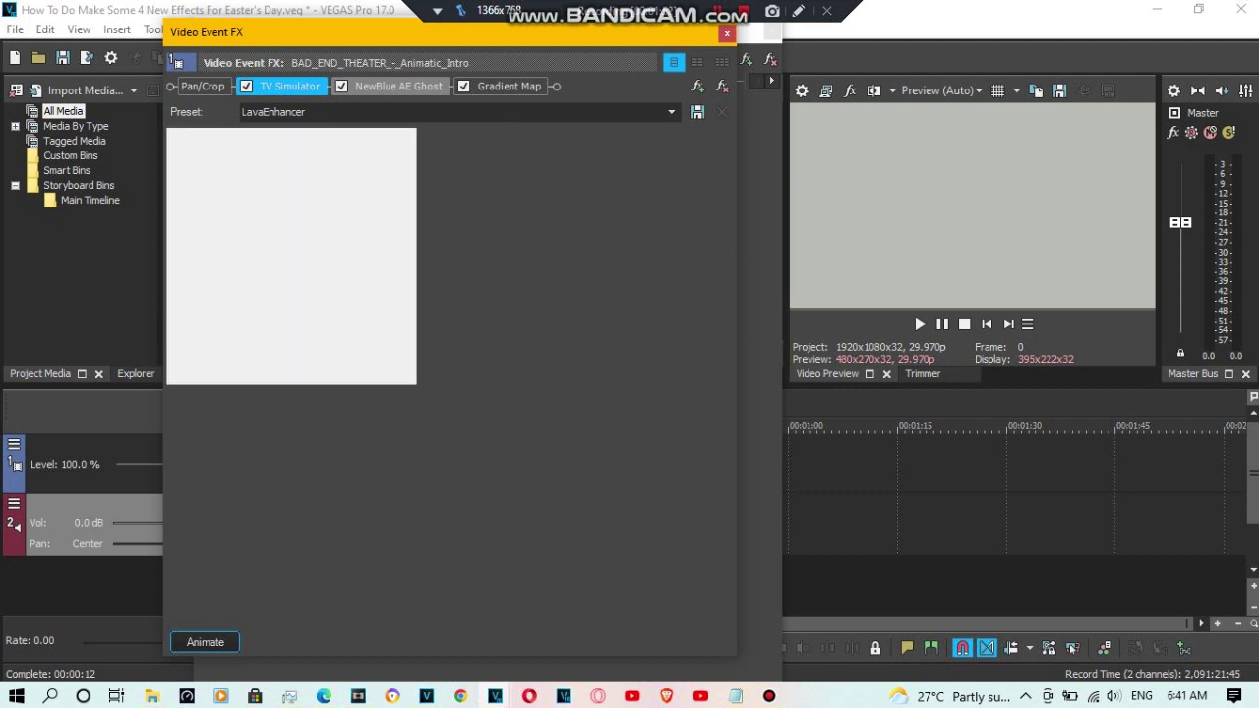
click(670, 111)
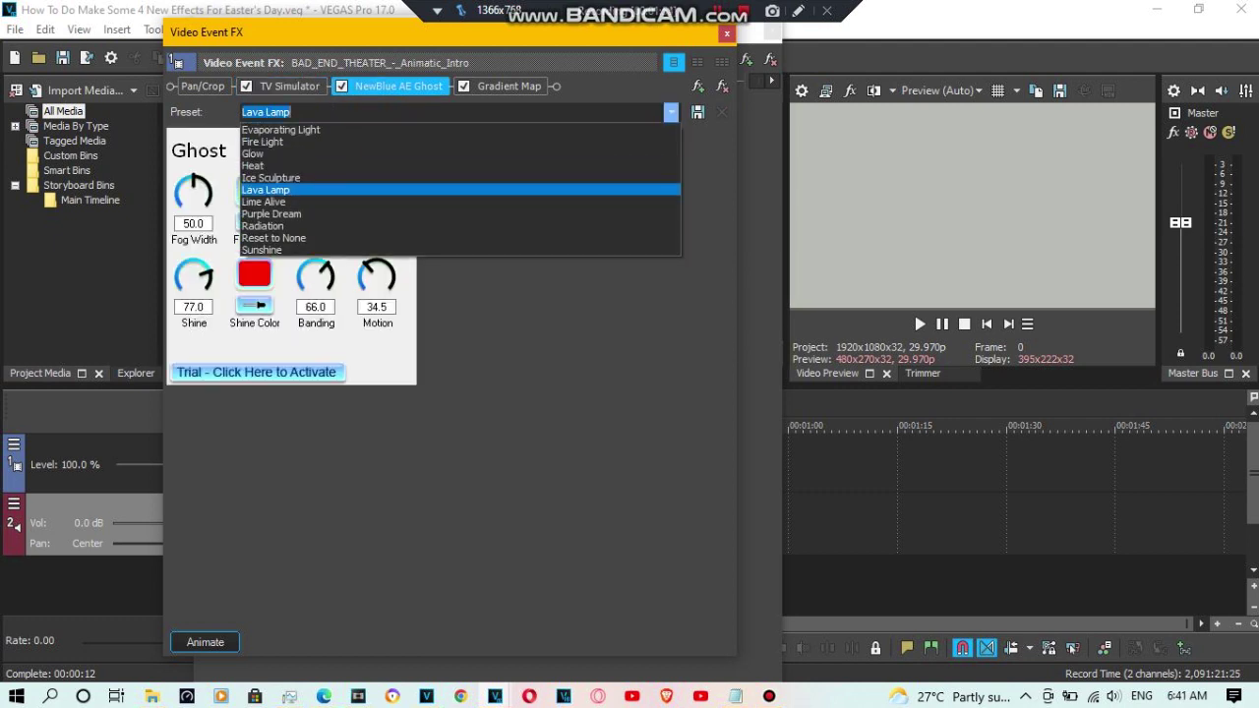
click(671, 113)
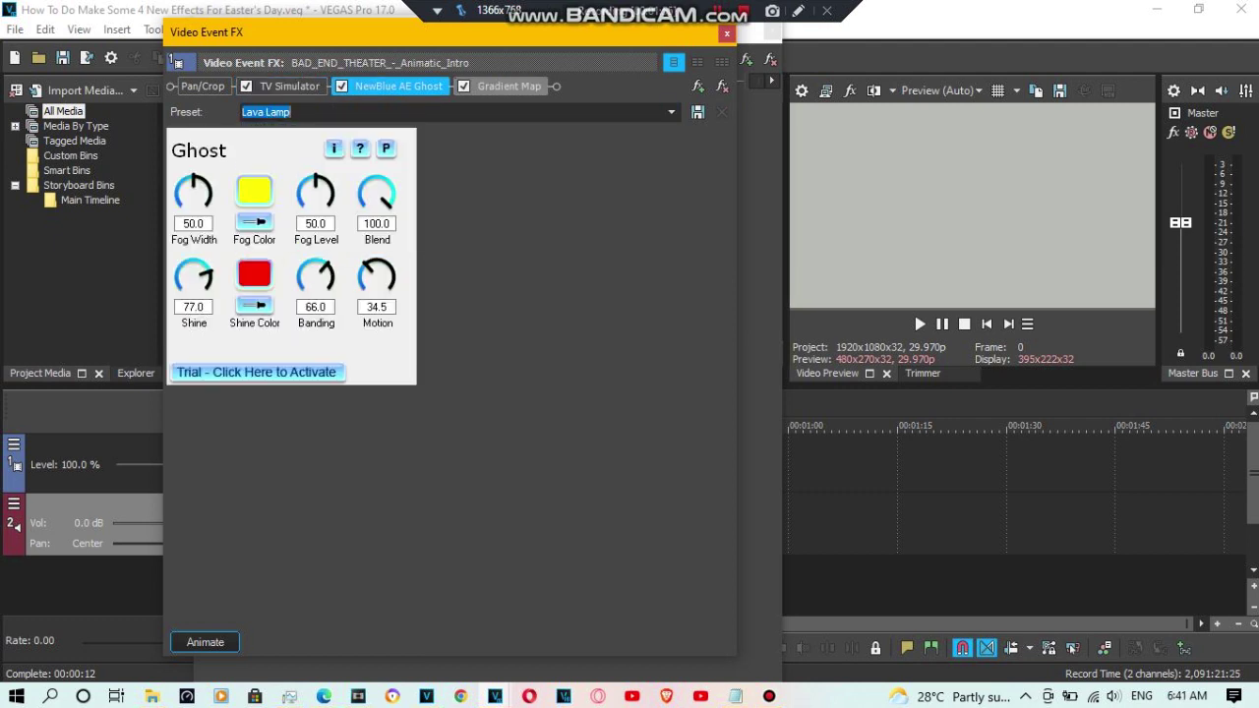
Examine every colour stop of the LavaEasterEnhancer Gradient Map, from the first through stop 5.
click(508, 86)
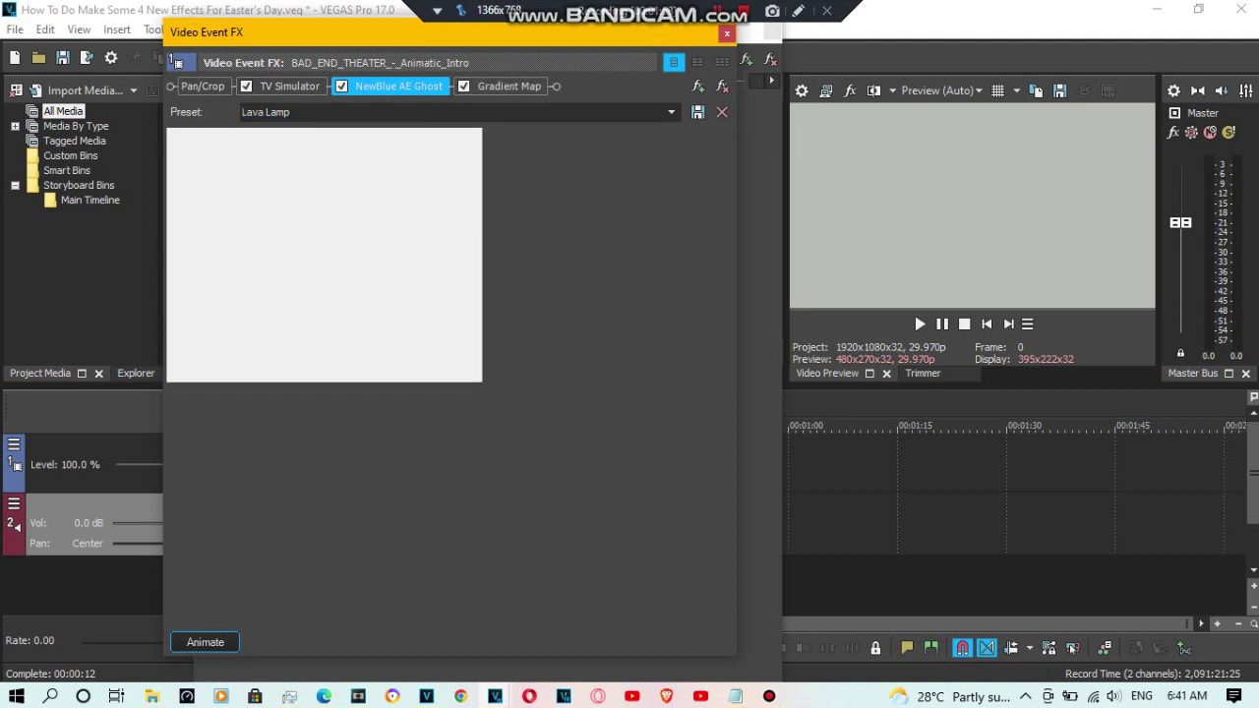
click(508, 86)
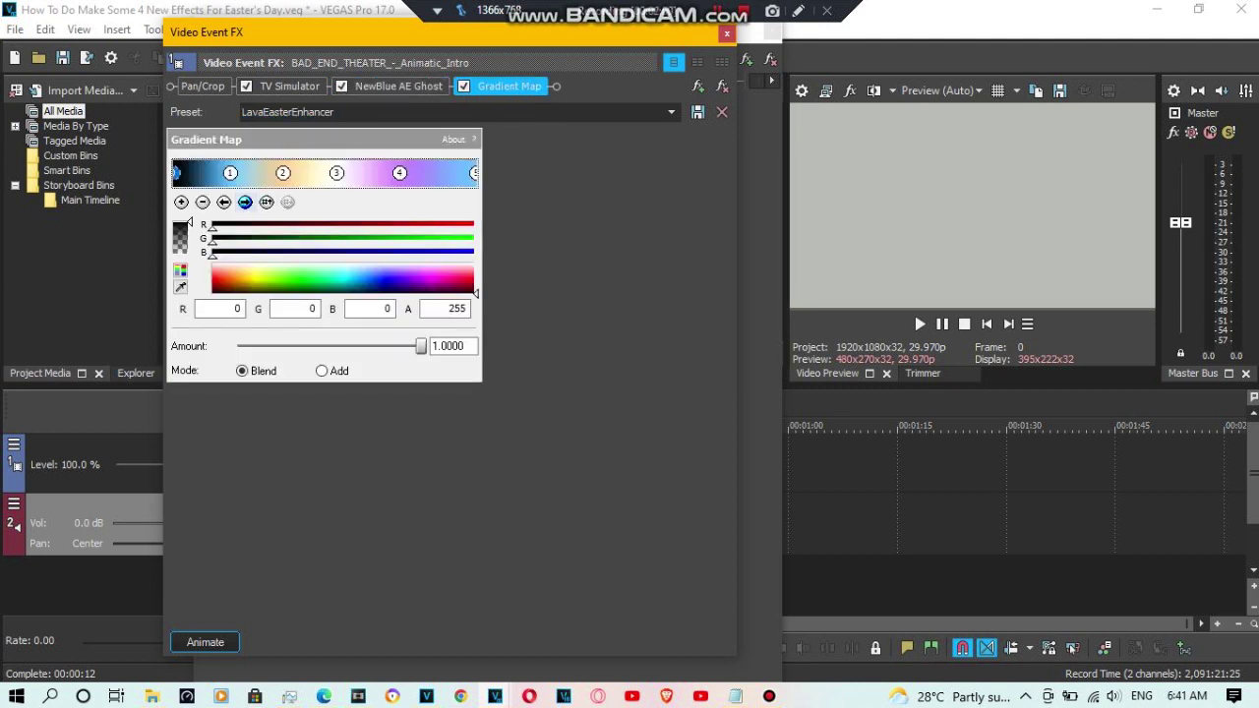
click(245, 202)
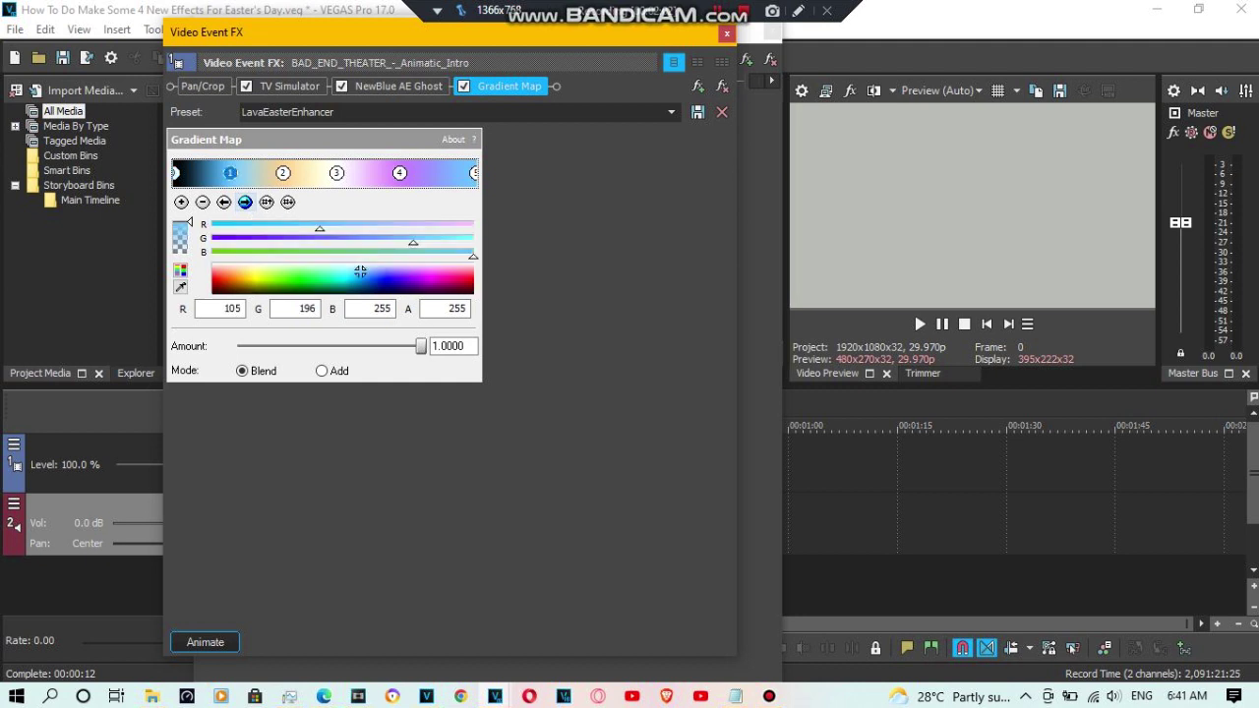
click(244, 202)
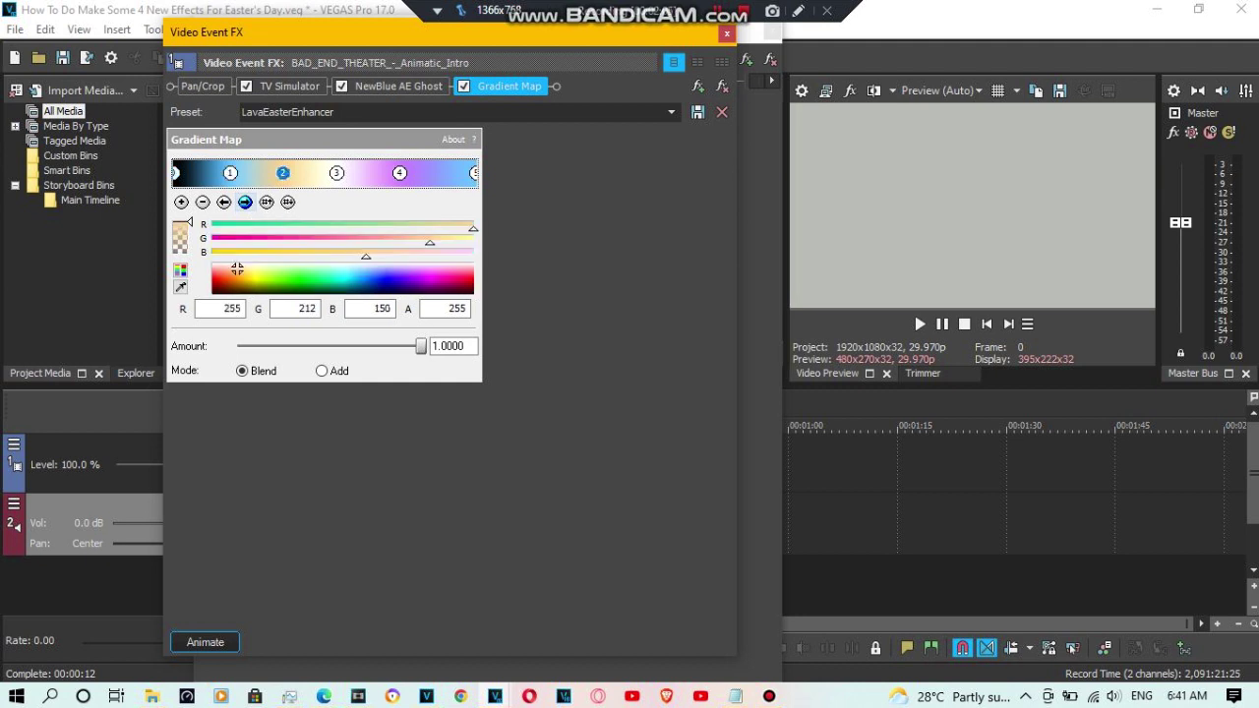
click(245, 201)
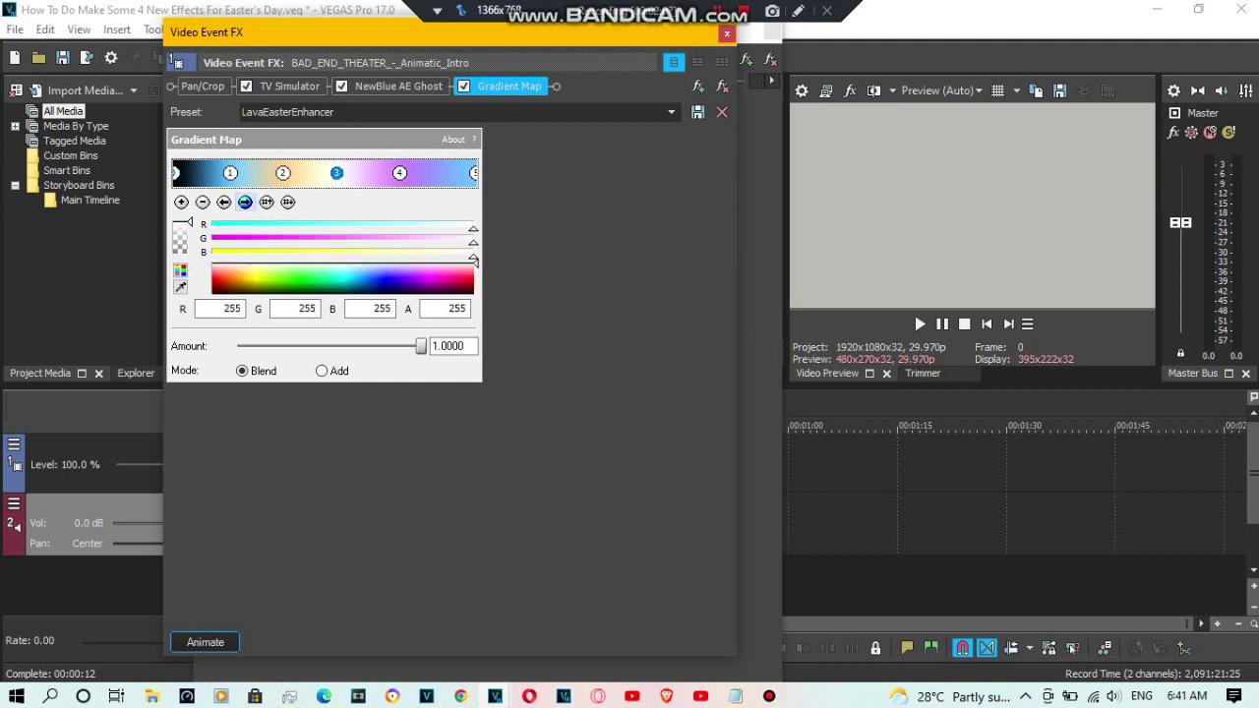
click(245, 201)
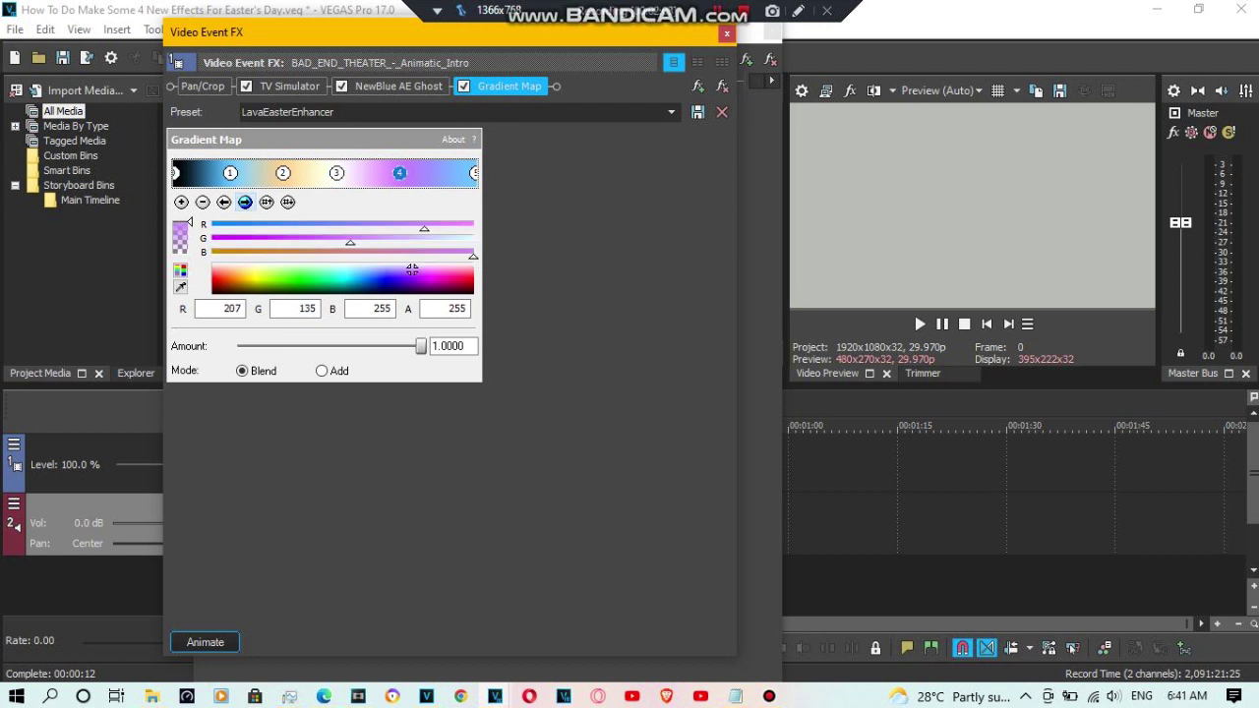
click(245, 202)
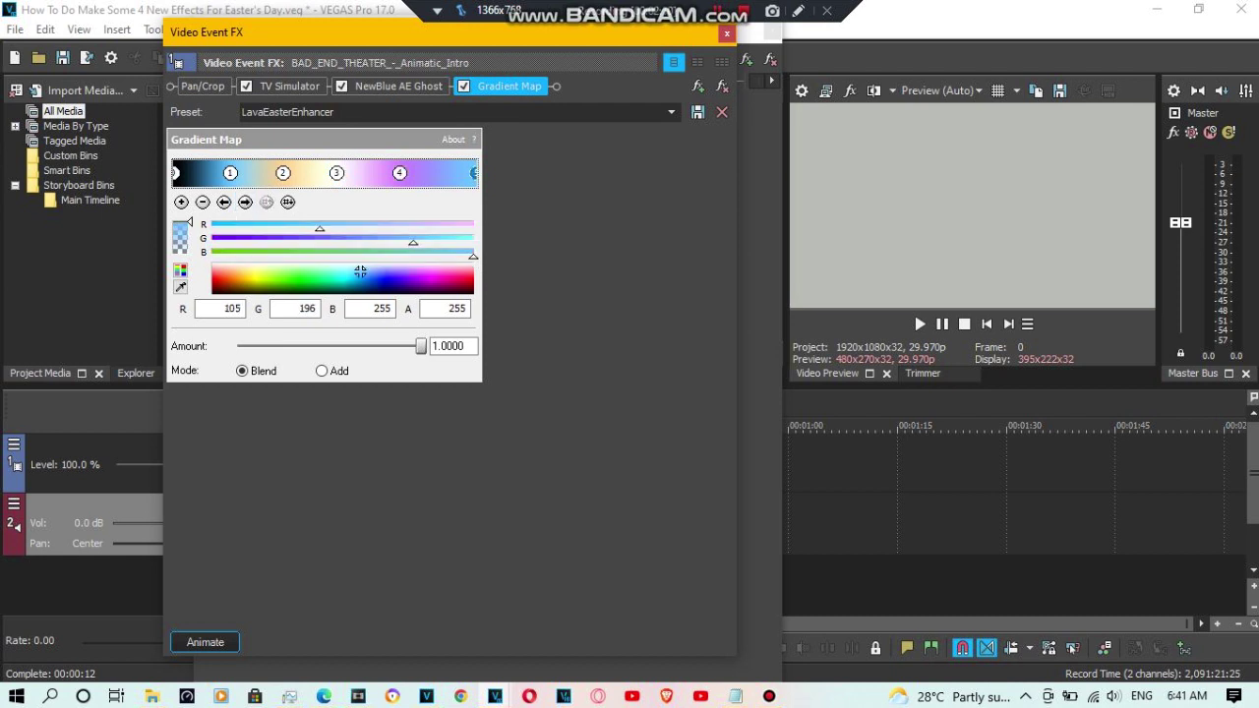
Bring the Audio Event FX window forward and examine the Reverb and ExpressFX Delay settings and preset lists.
click(759, 295)
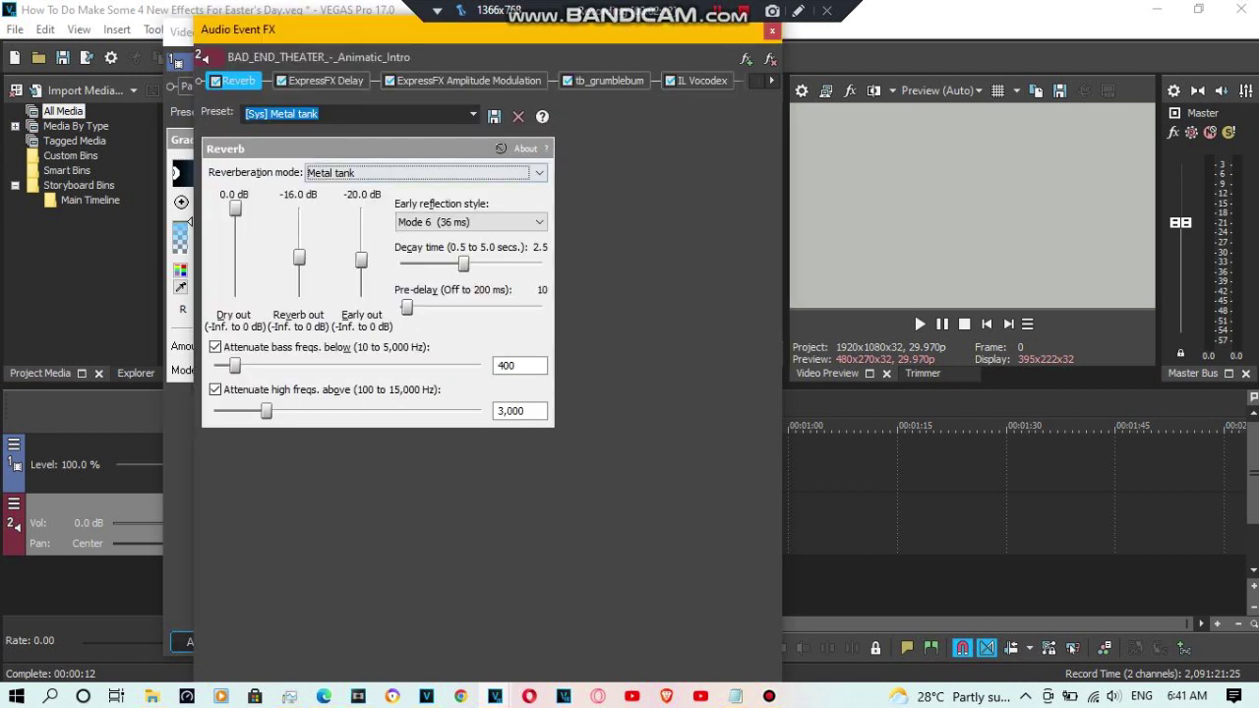
click(473, 114)
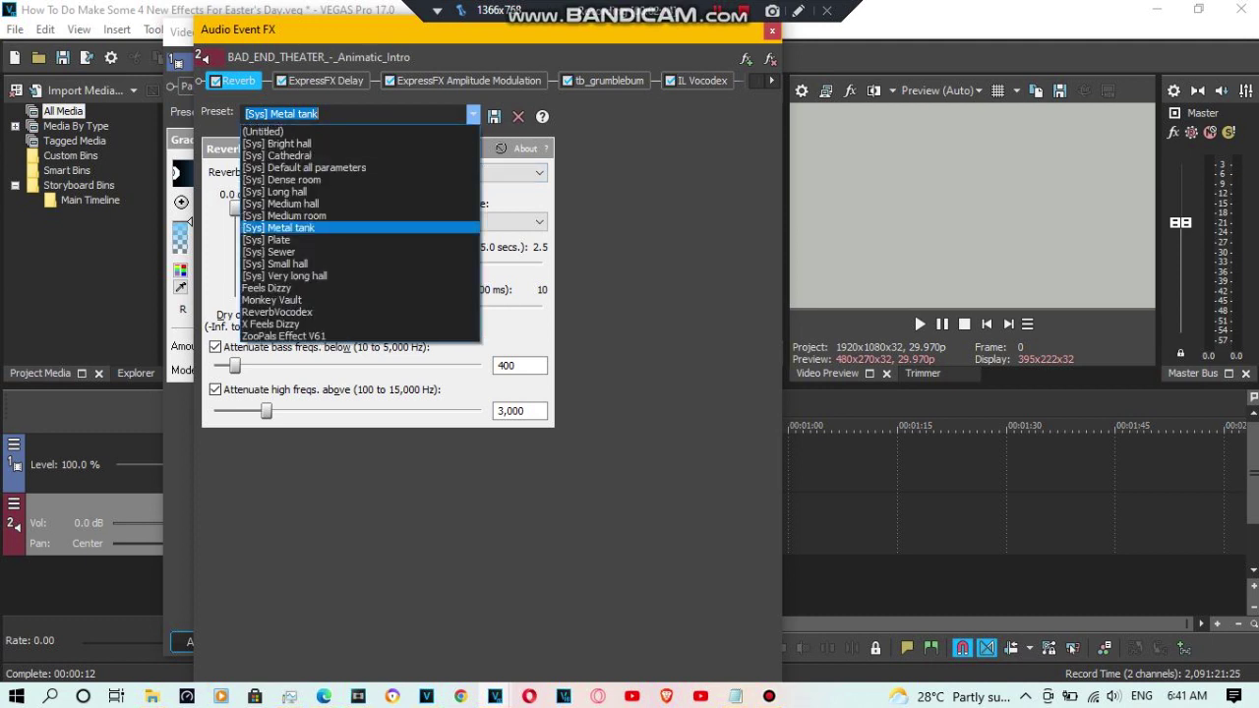
click(279, 228)
click(325, 81)
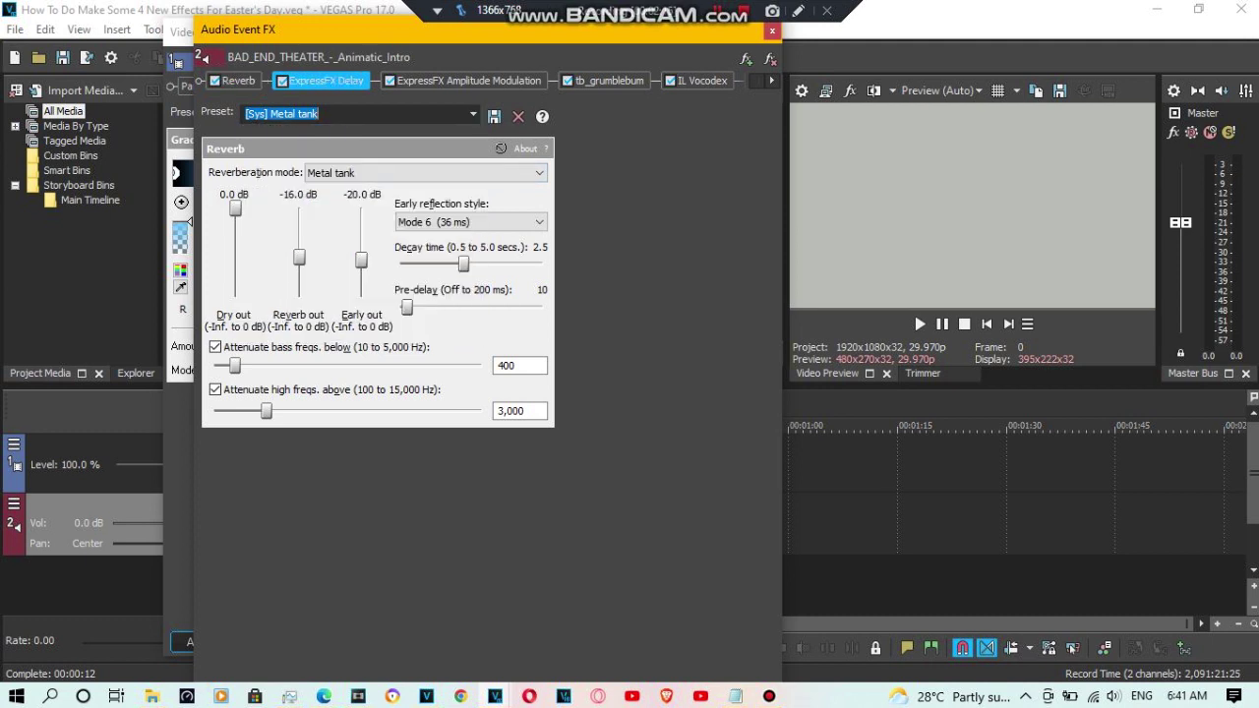
click(440, 114)
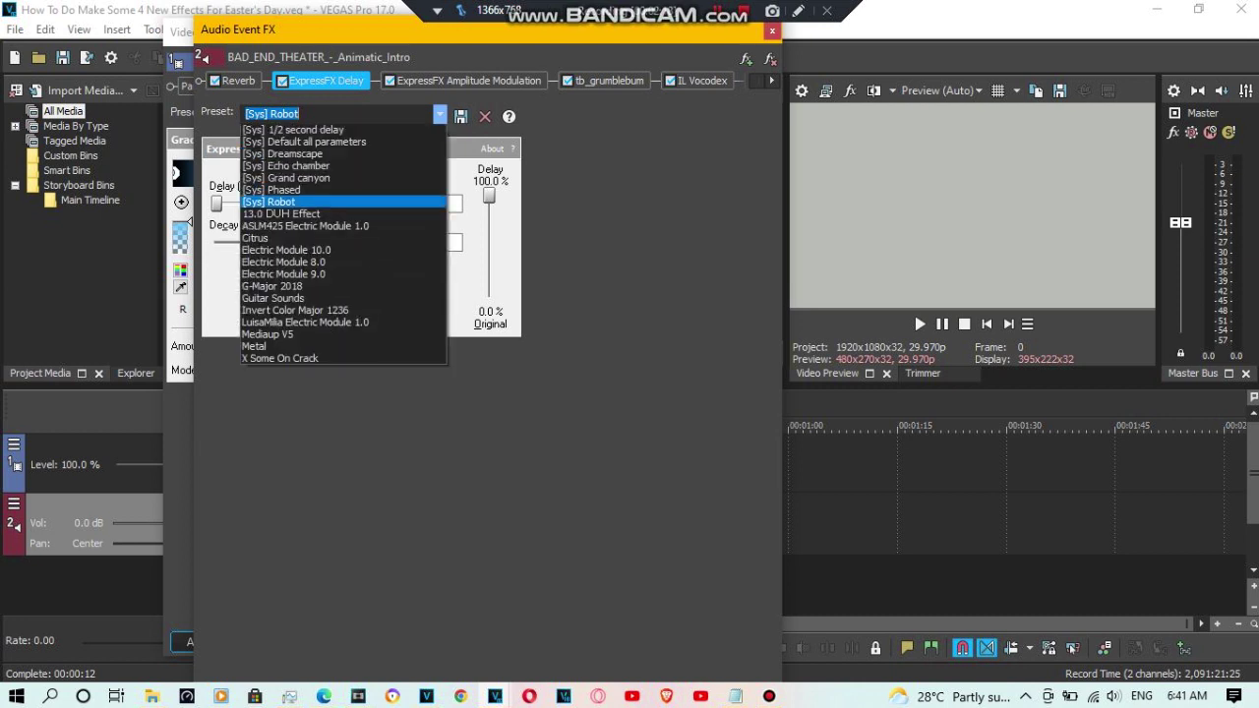
click(295, 214)
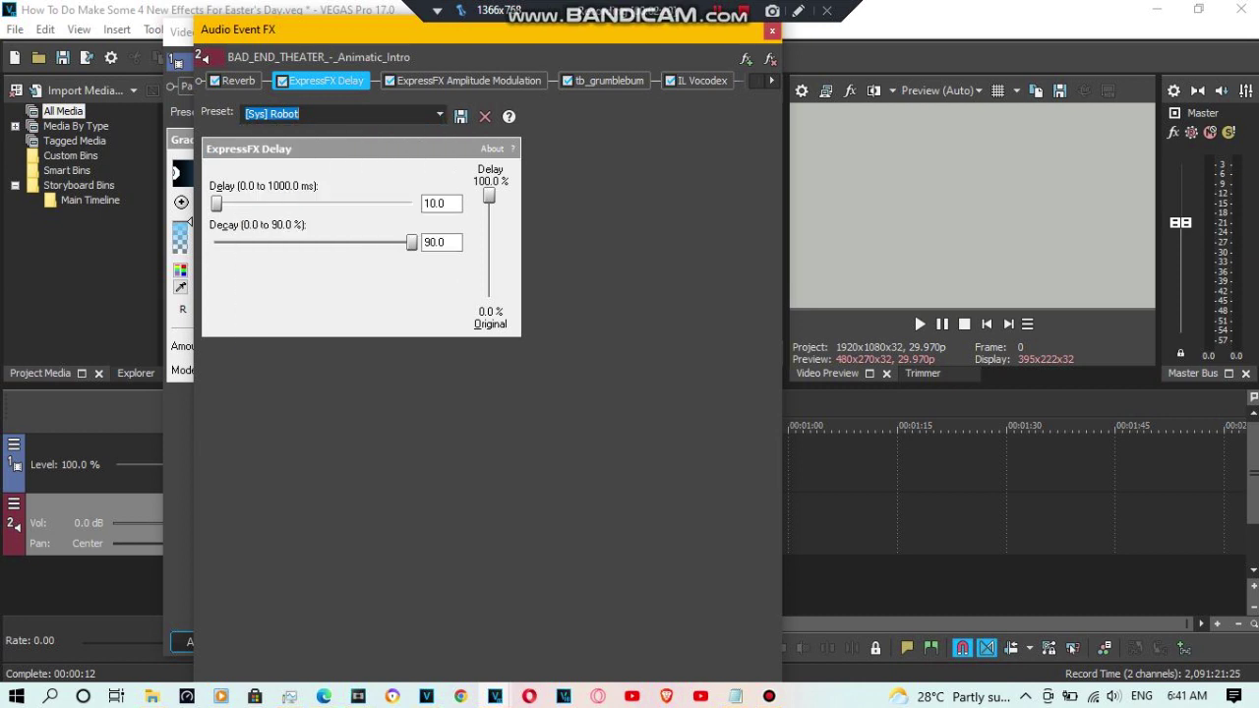
Examine the preset and settings of ExpressFX Amplitude Modulation and of the tb_grumblebum effect after it.
click(468, 81)
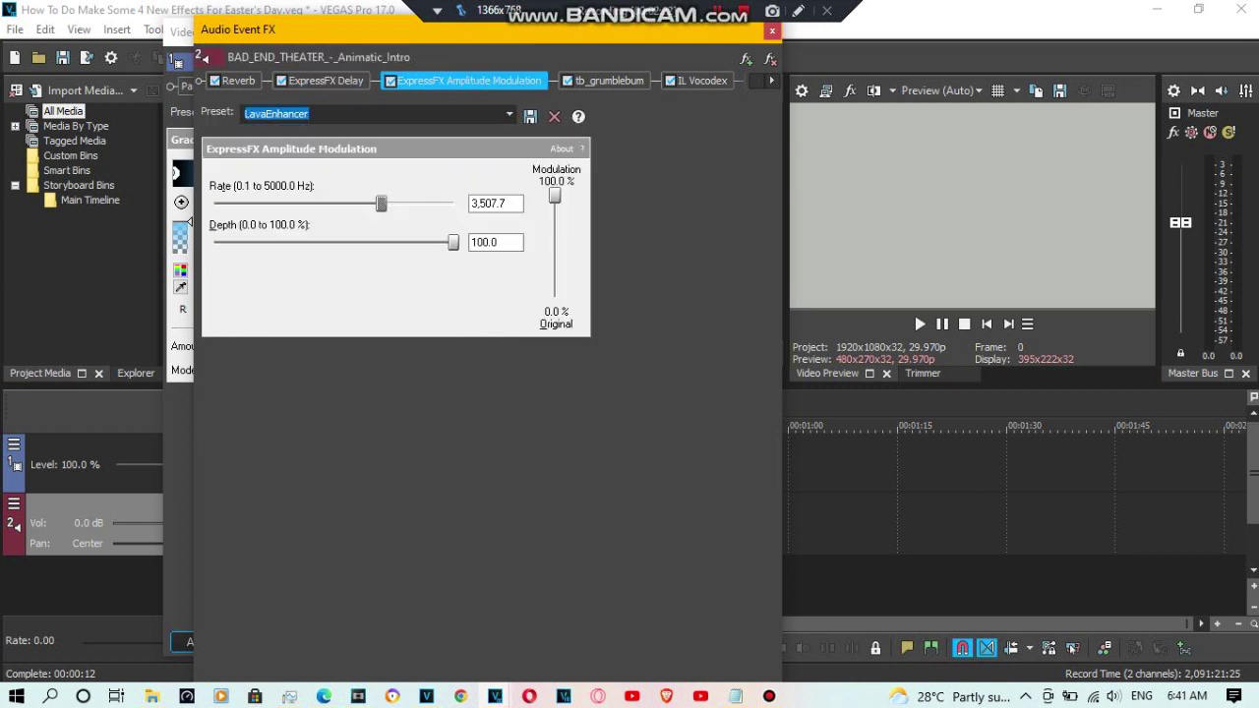
key(Tab)
key(Left)
click(609, 80)
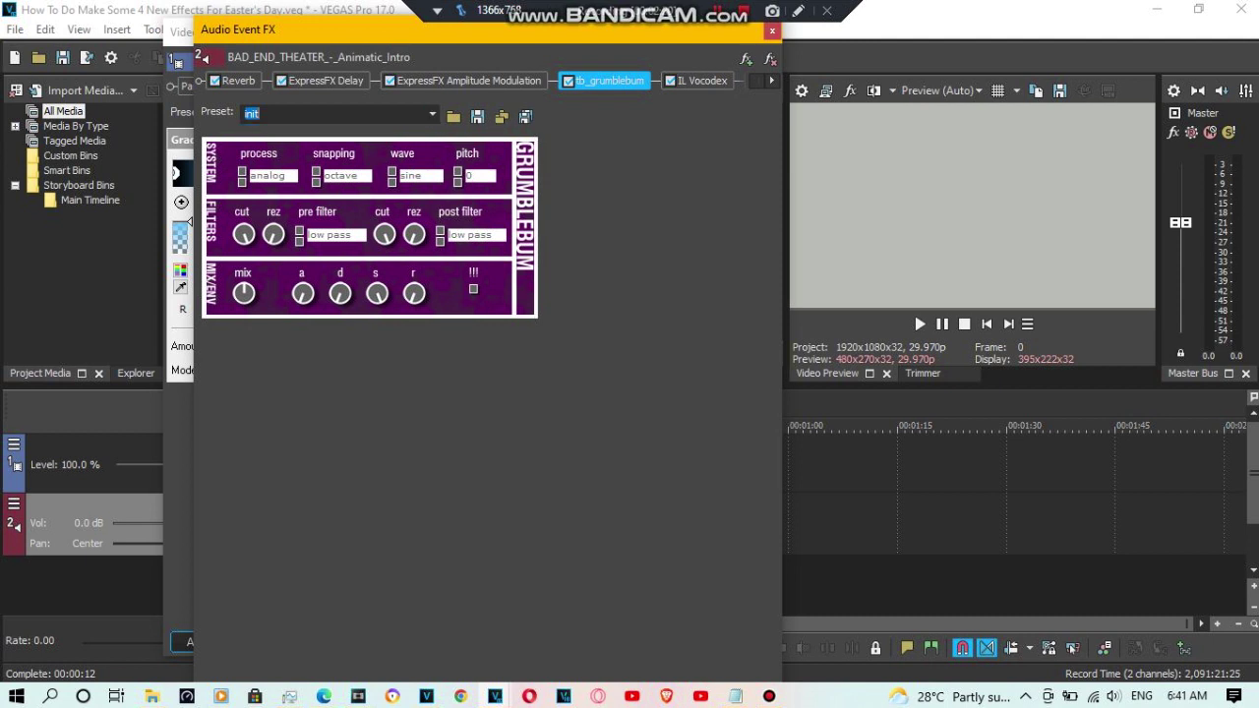
Examine the first IL Vocodex in the audio chain, from its preset and mixer down to the carrier keyboard.
click(772, 80)
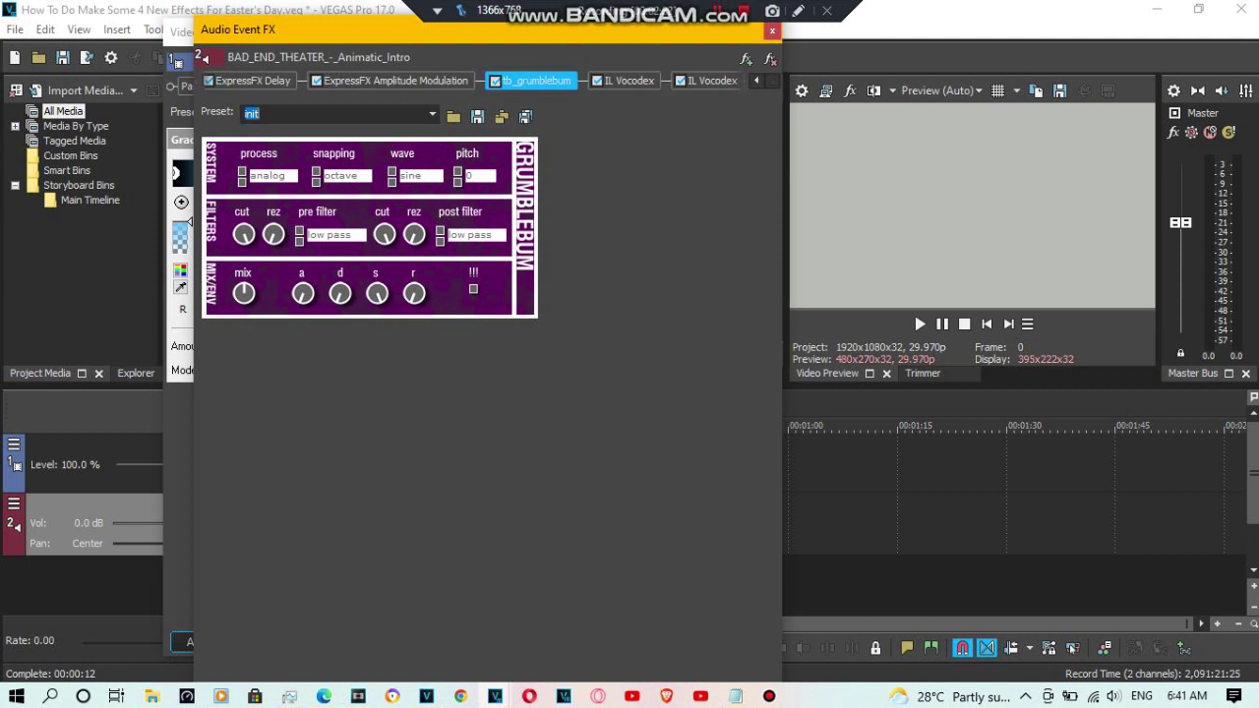
key(ctrl+Tab)
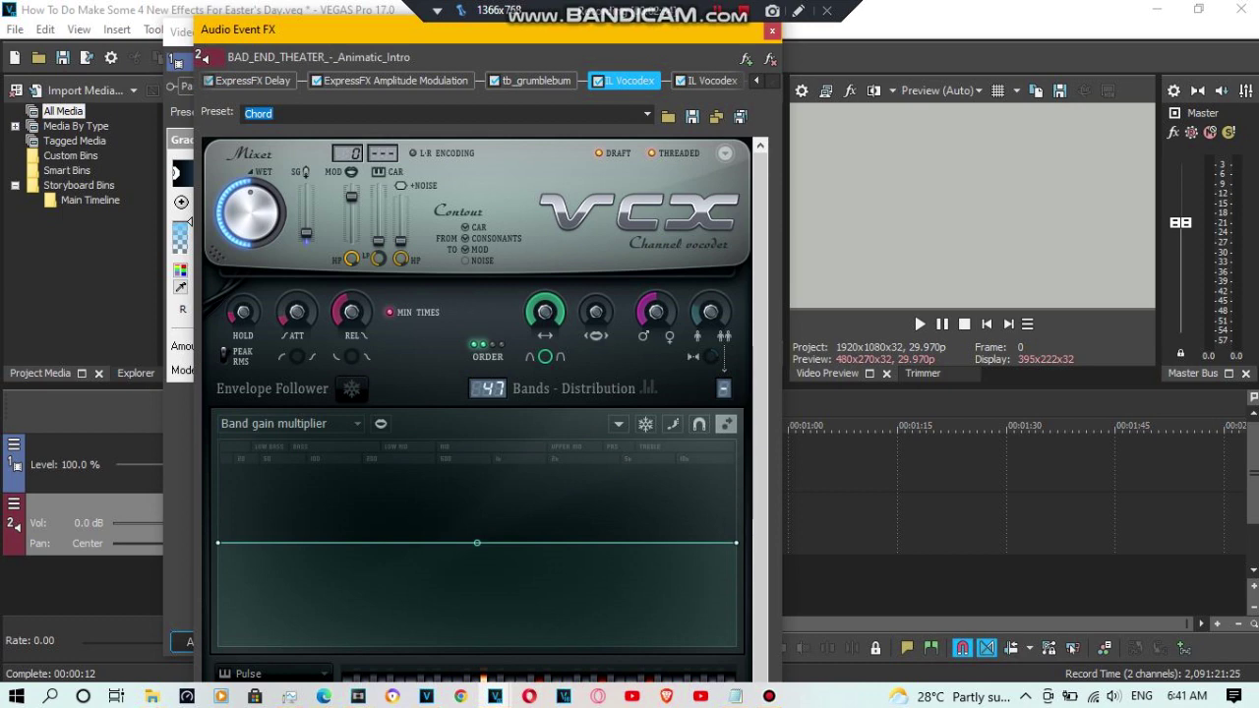
drag(386, 27, 389, 2)
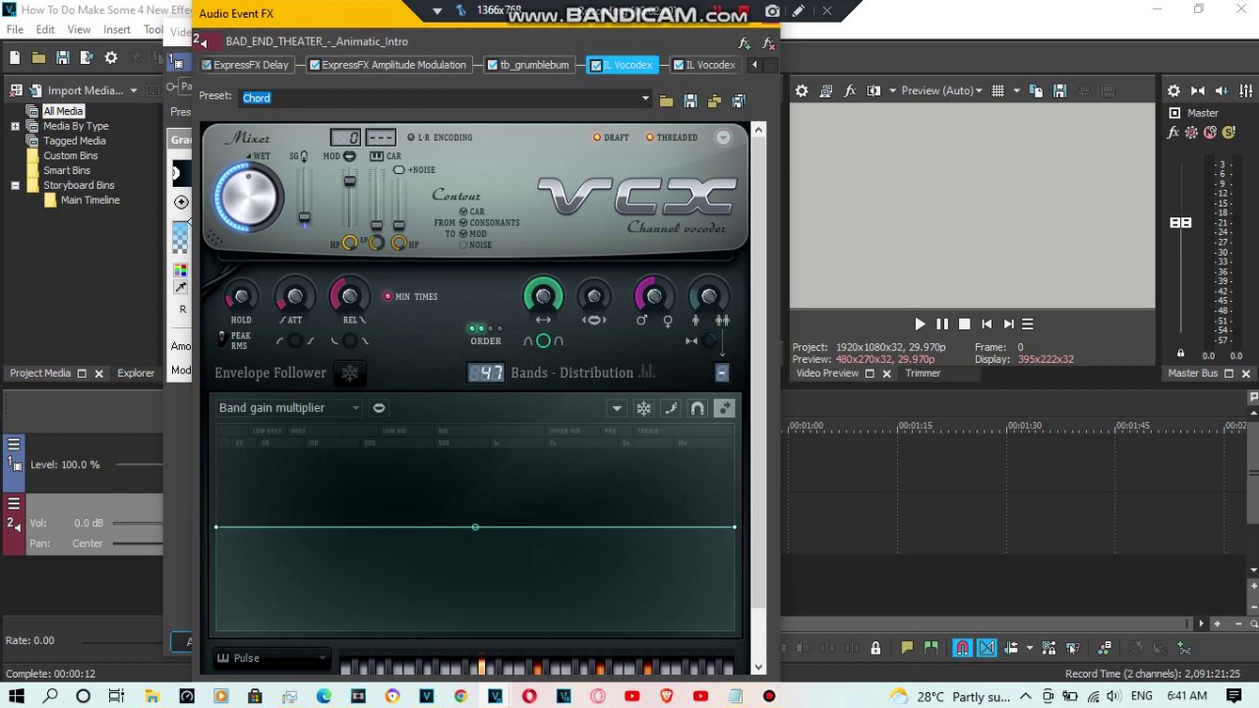
drag(758, 354, 759, 408)
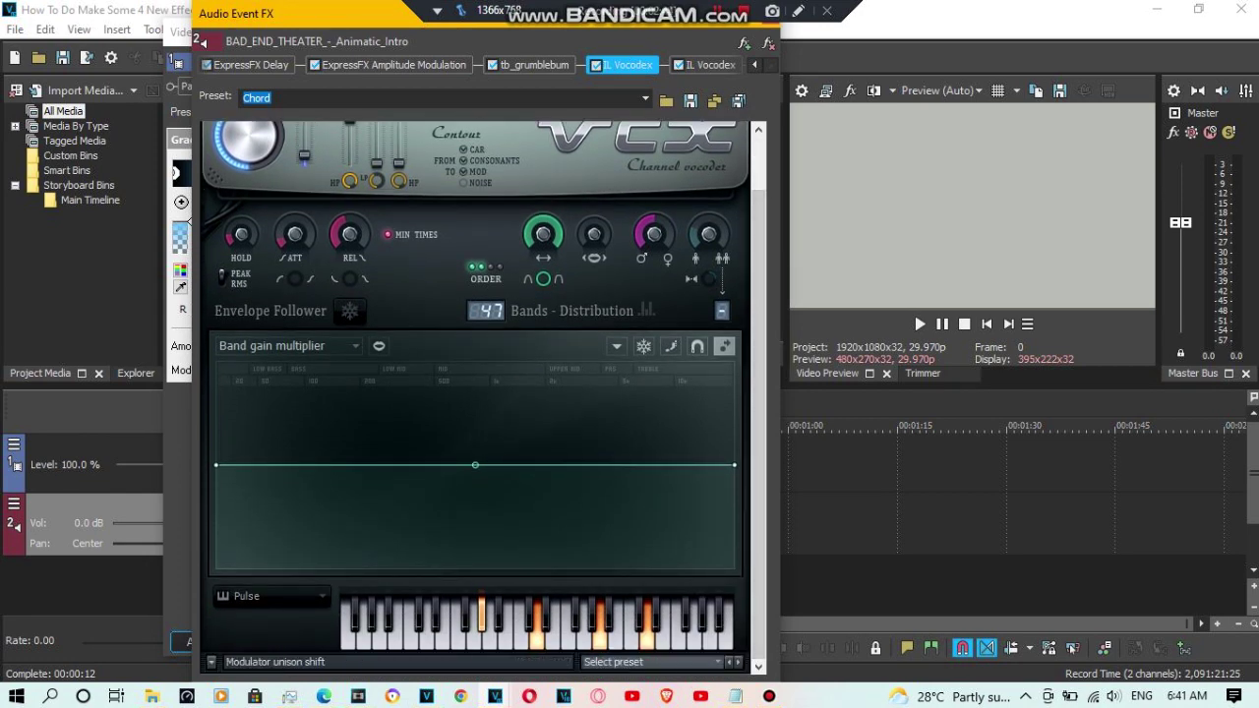
click(273, 98)
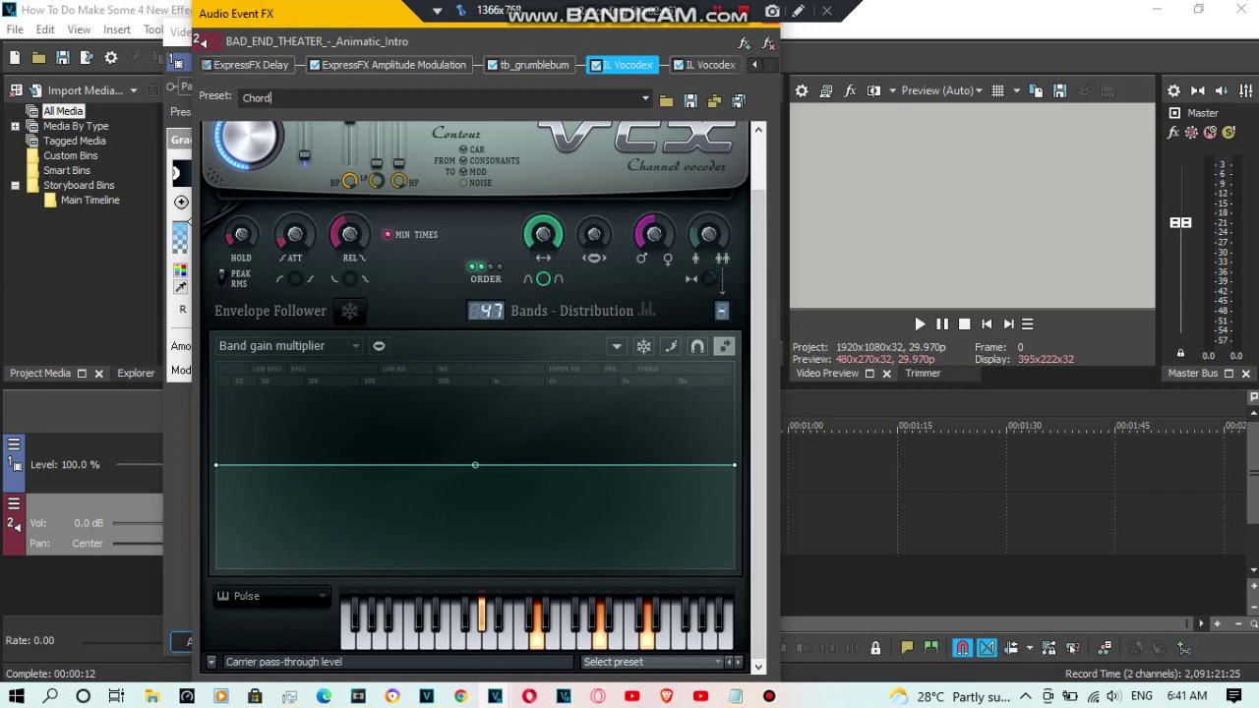
drag(273, 99, 242, 98)
click(272, 98)
Examine the preset and settings of the second IL Vocodex at the end of the audio chain.
click(709, 65)
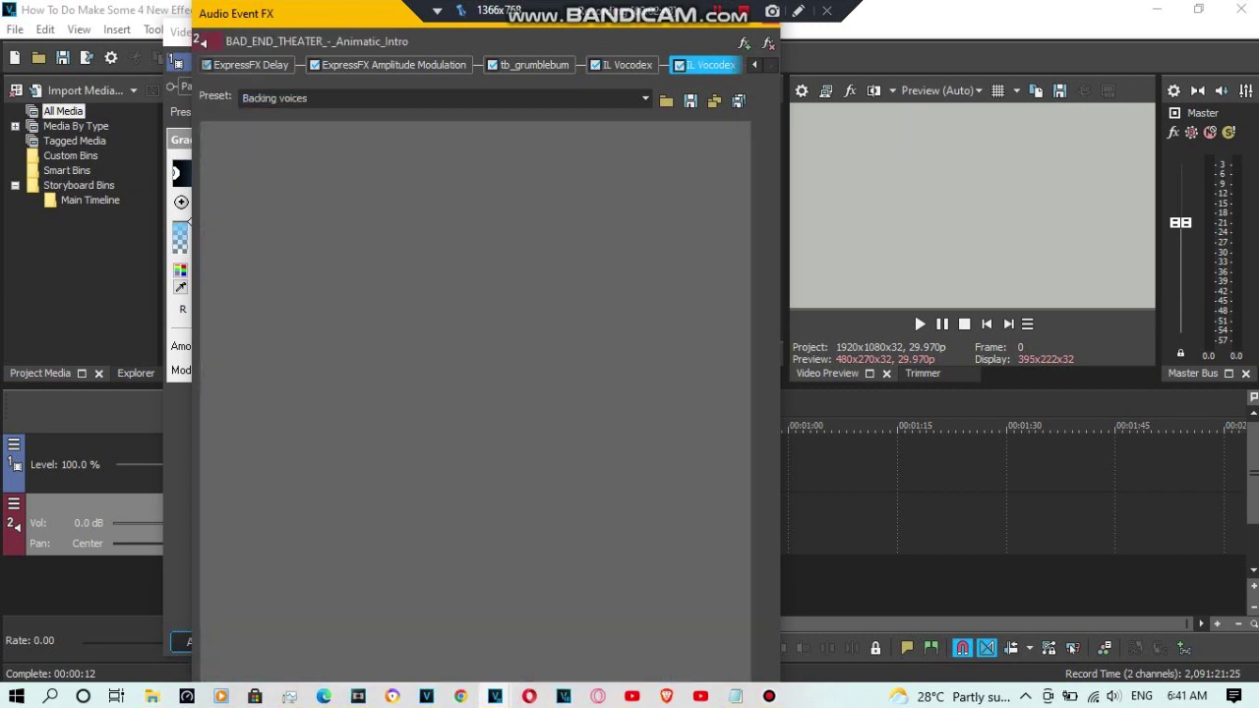
mouse_move(386, 10)
mouse_down()
mouse_move(390, 40)
mouse_move(391, 9)
mouse_move(392, 20)
mouse_up()
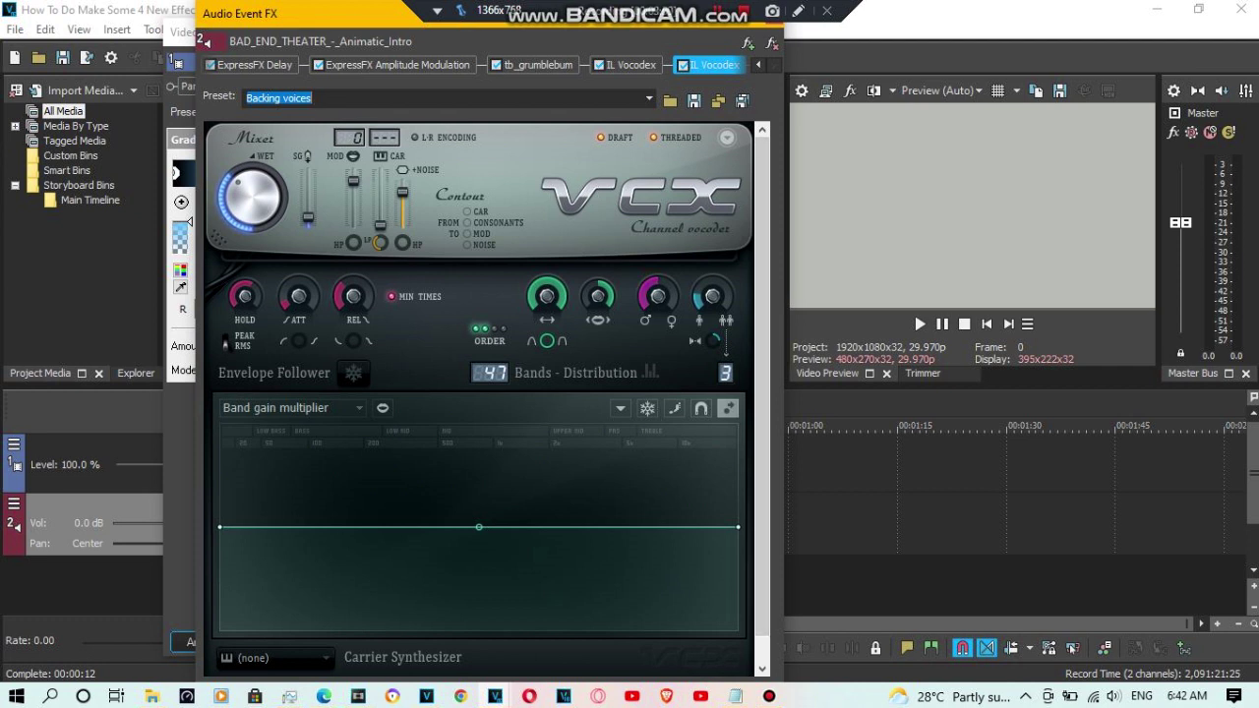
click(313, 99)
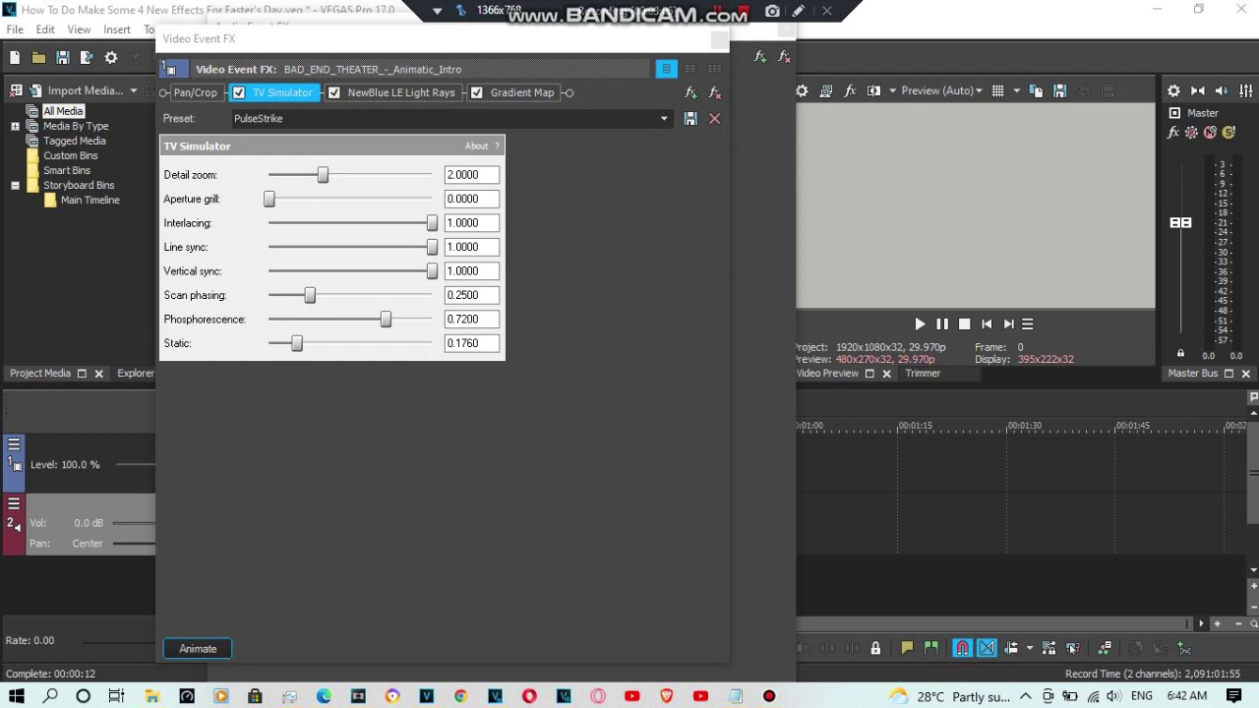
Examine the PulseStrike Light Rays settings, including the bright shade, dark shade and light source colour values.
click(402, 93)
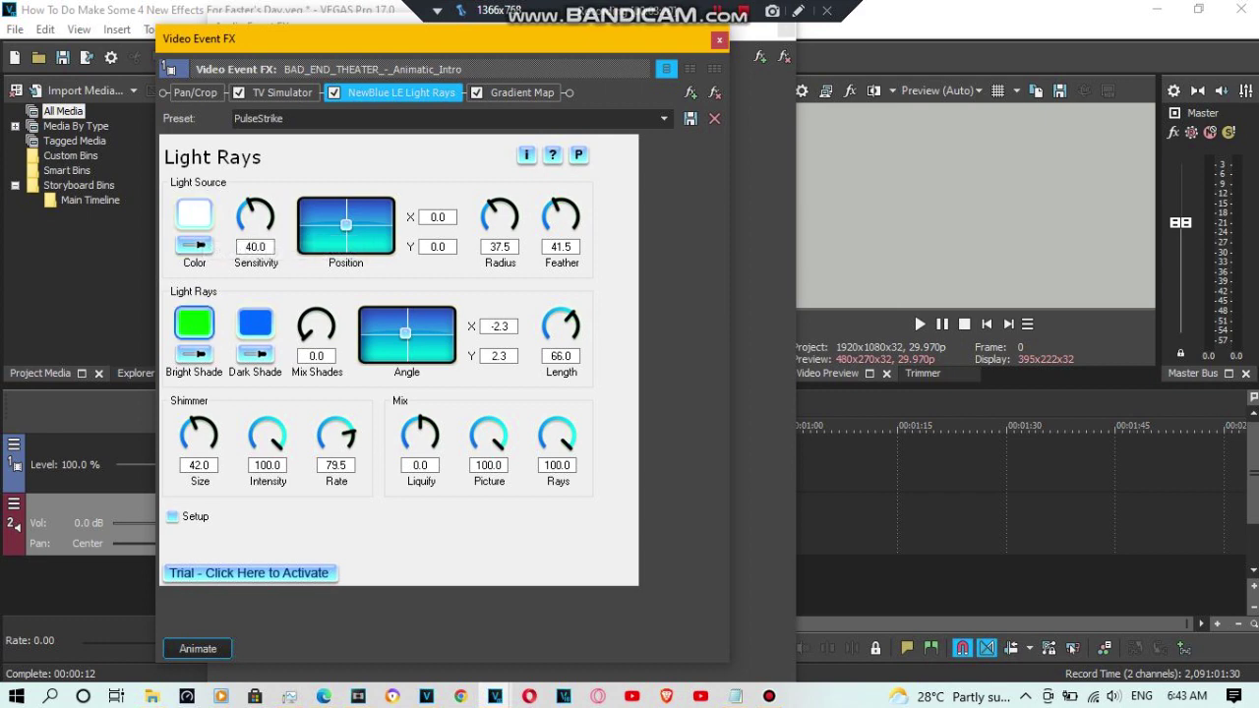
click(194, 322)
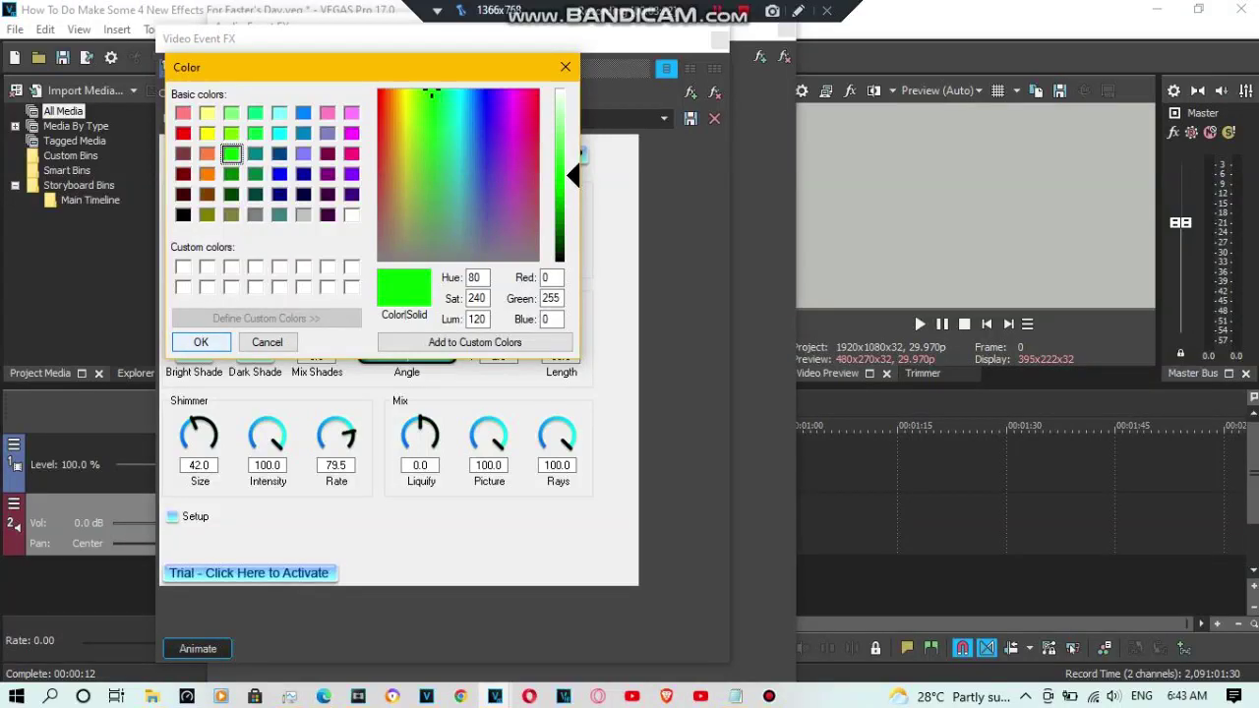
click(201, 342)
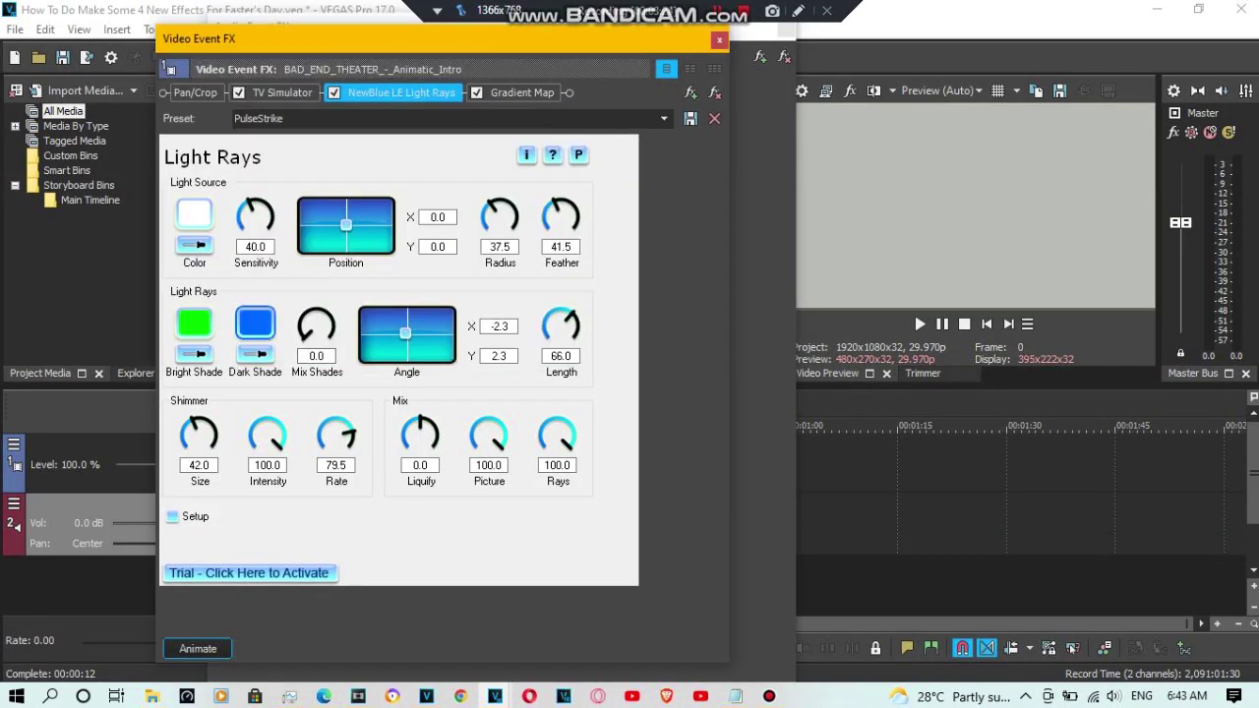
click(255, 323)
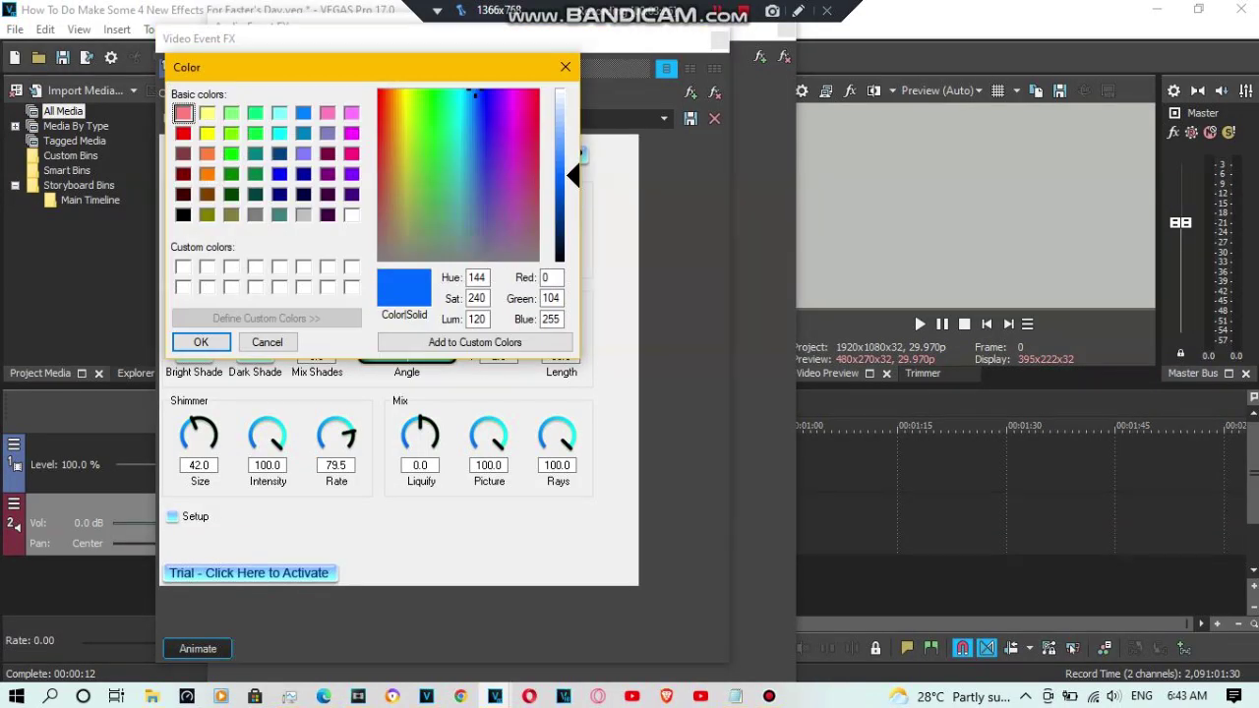
click(202, 340)
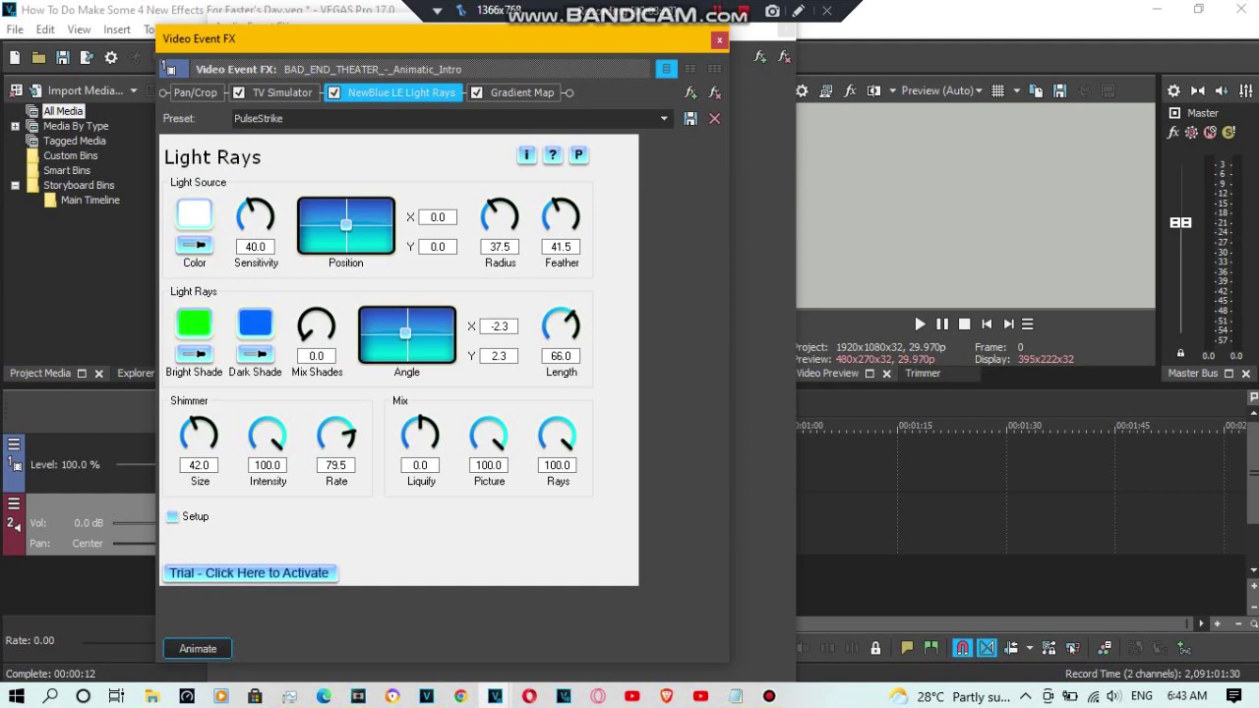
click(194, 214)
click(201, 342)
Examine the colour stops of the PulseEasterStrike Gradient Map, from the first through the last.
click(521, 92)
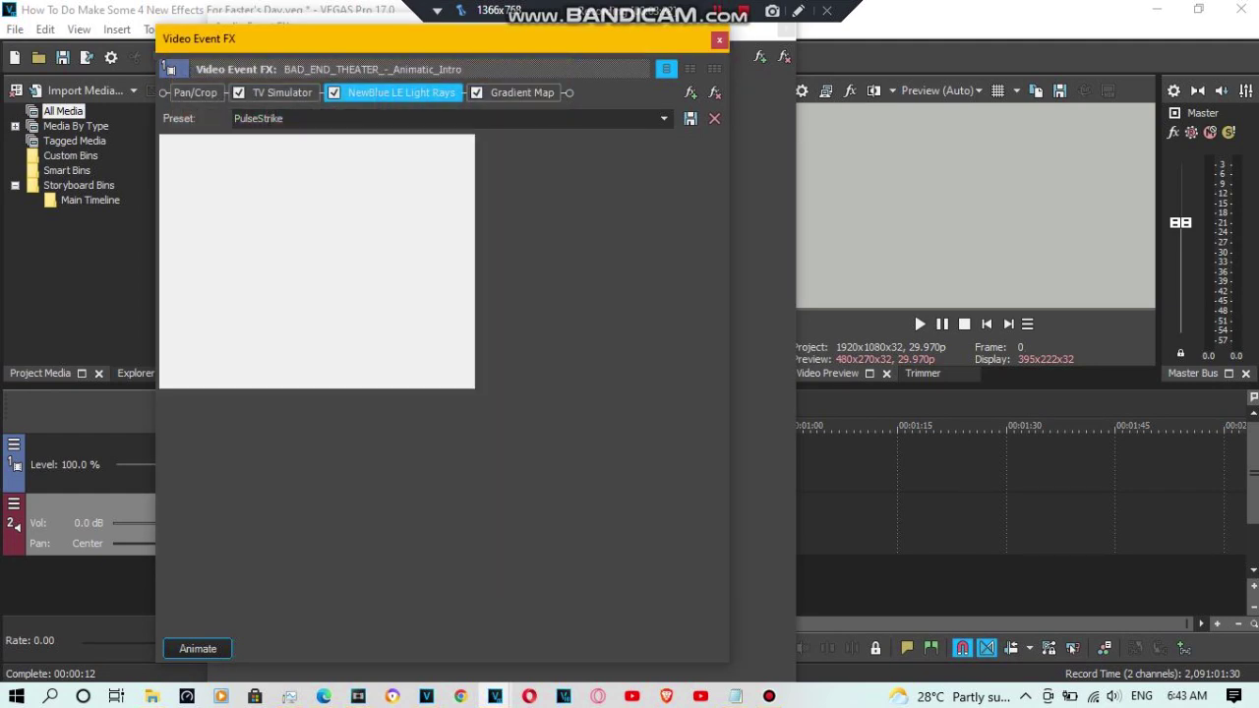
click(523, 92)
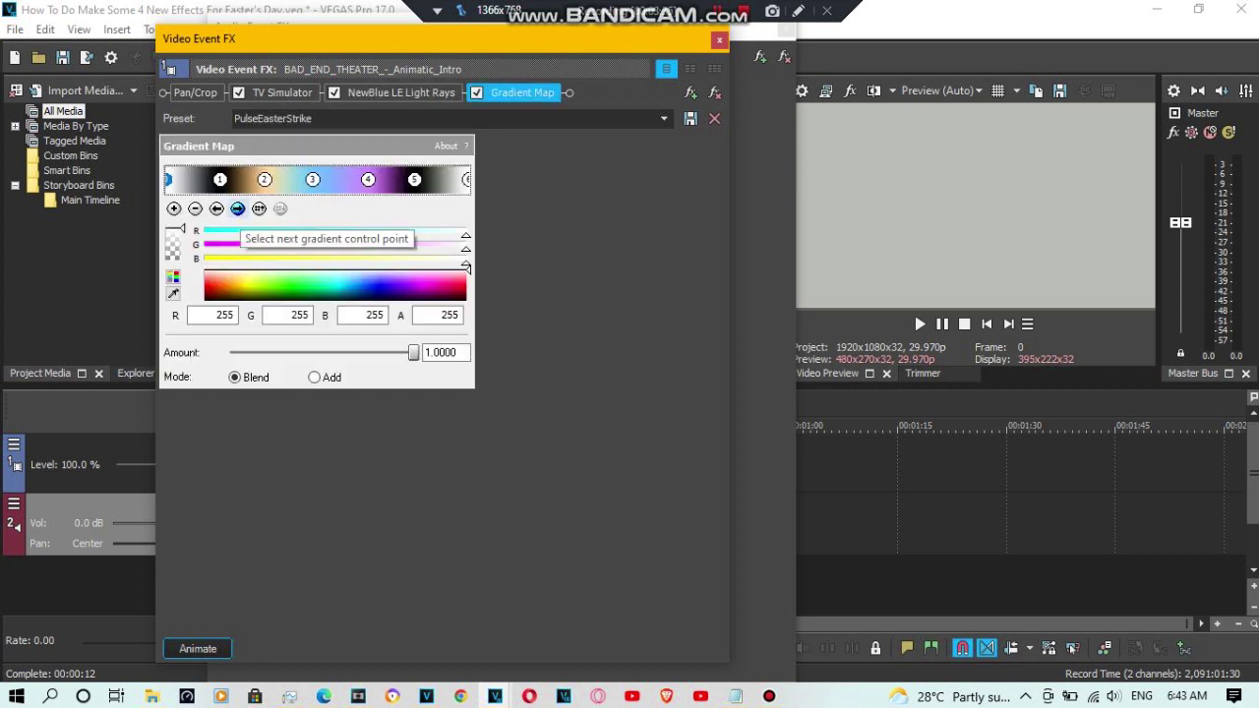
click(237, 208)
click(237, 209)
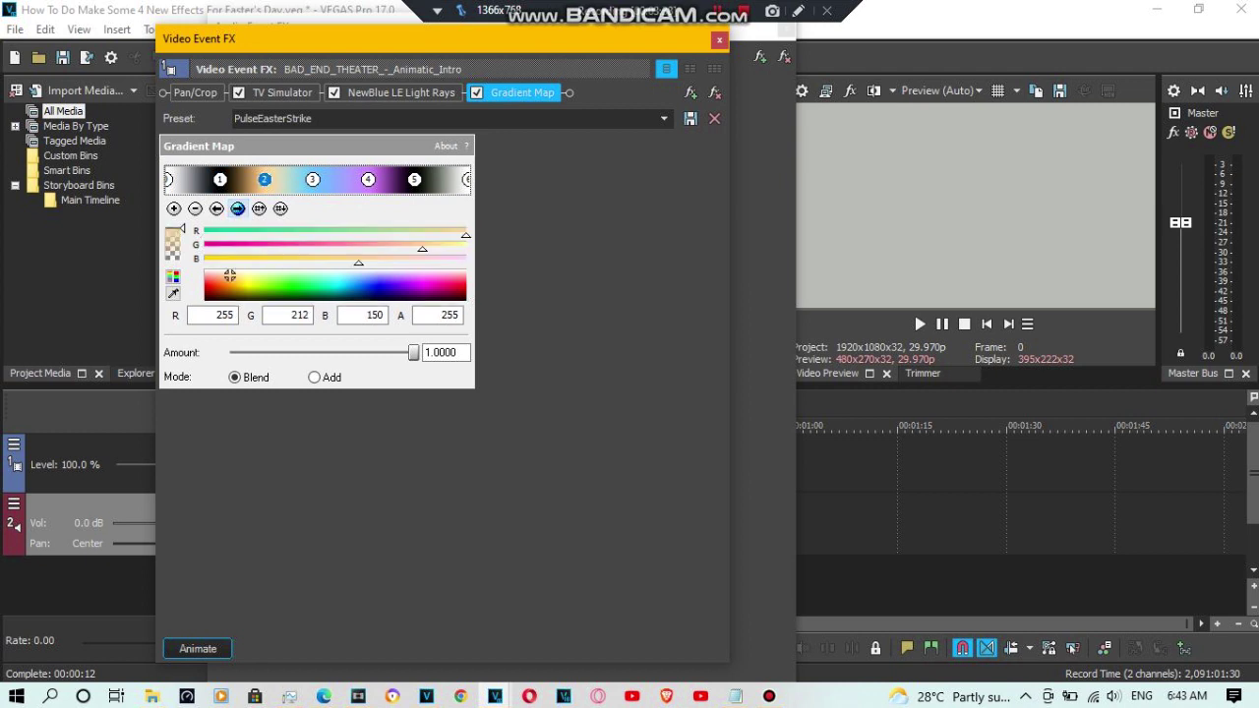
click(237, 208)
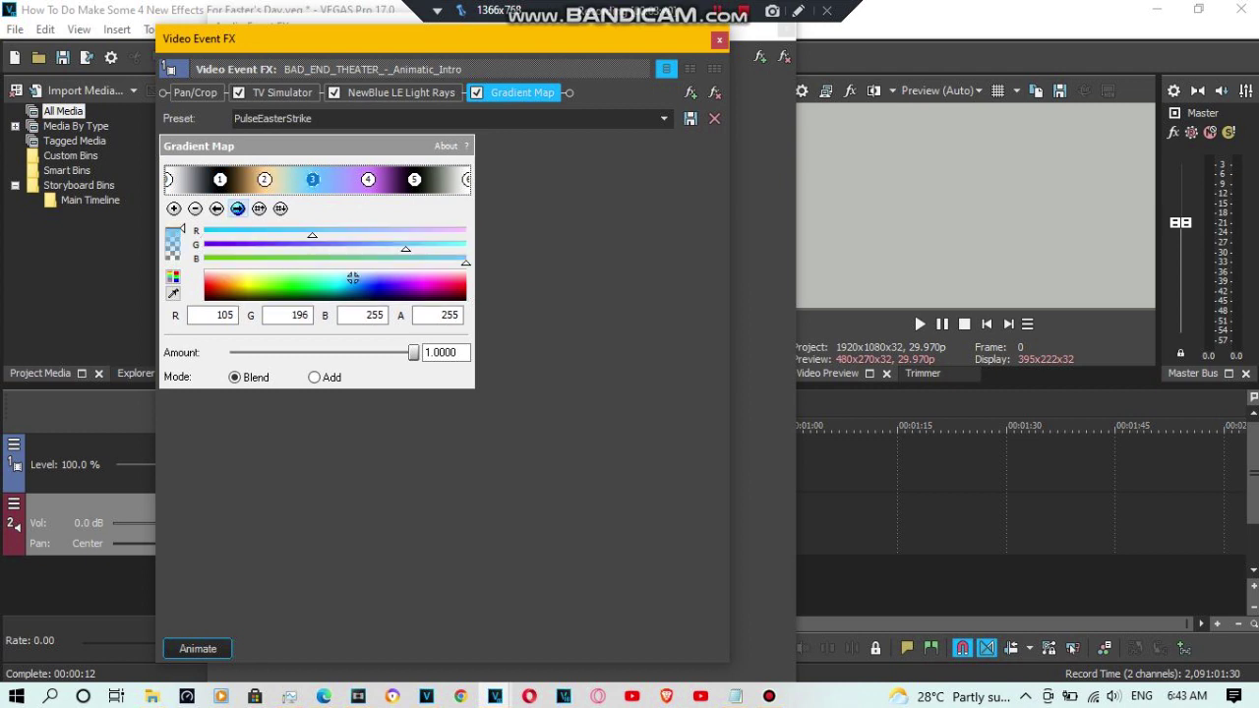
click(237, 209)
click(237, 209)
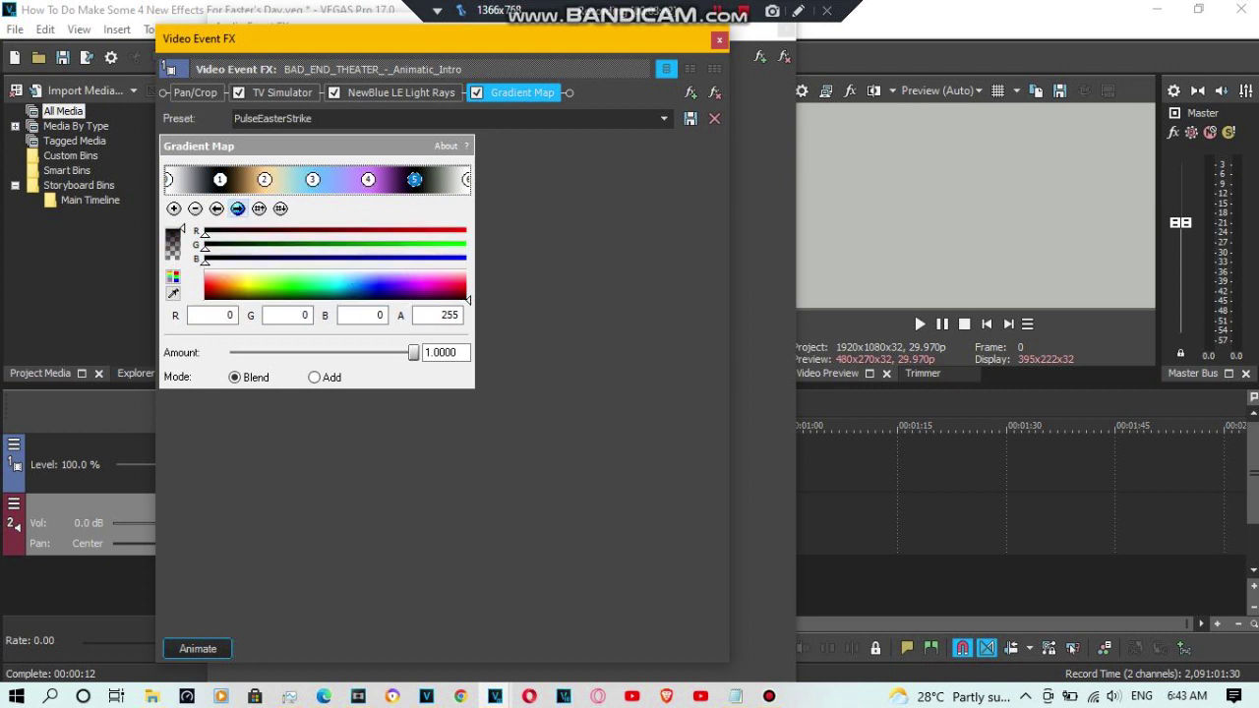
click(237, 208)
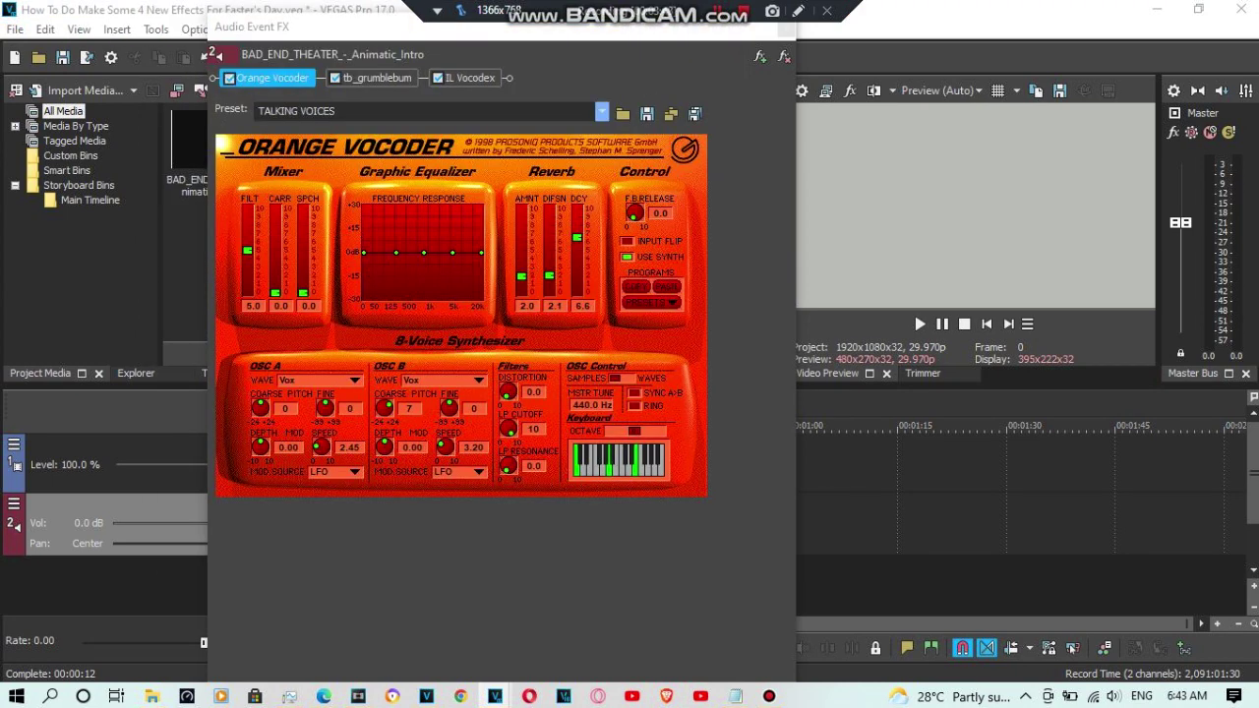
Examine the Orange Vocoder effect's preset and its mixer, reverb and synthesizer settings.
click(602, 112)
click(295, 128)
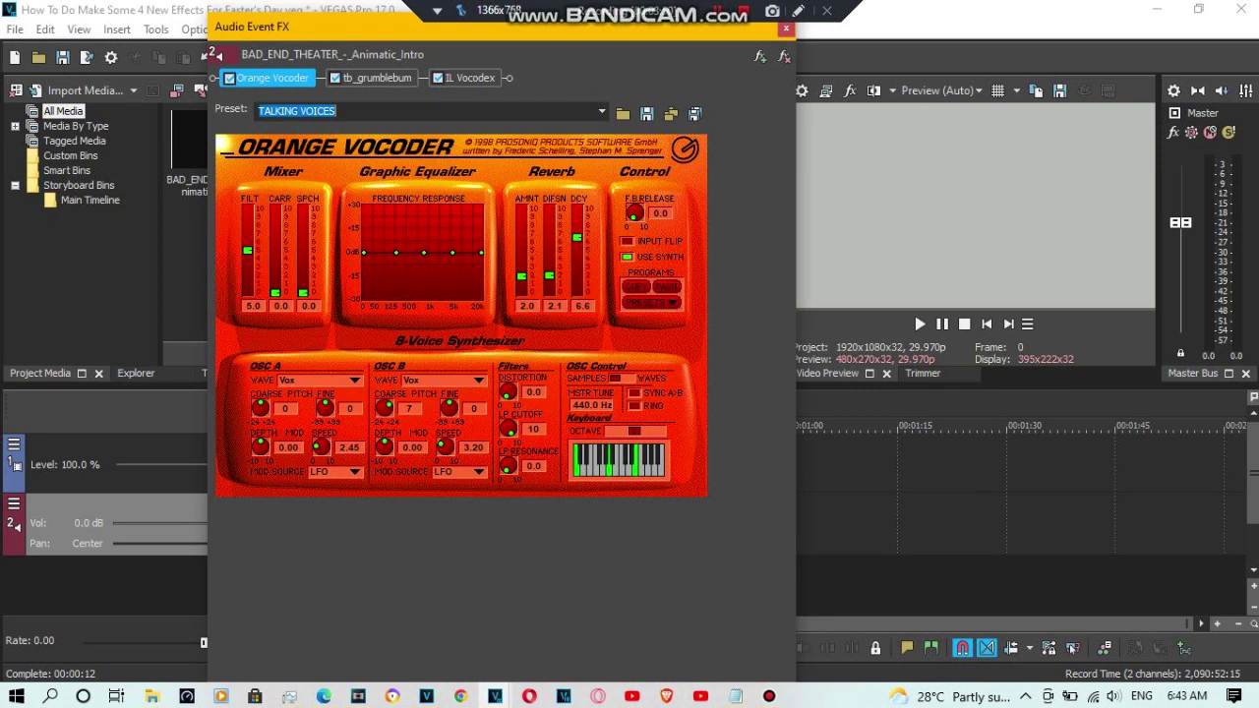
click(337, 111)
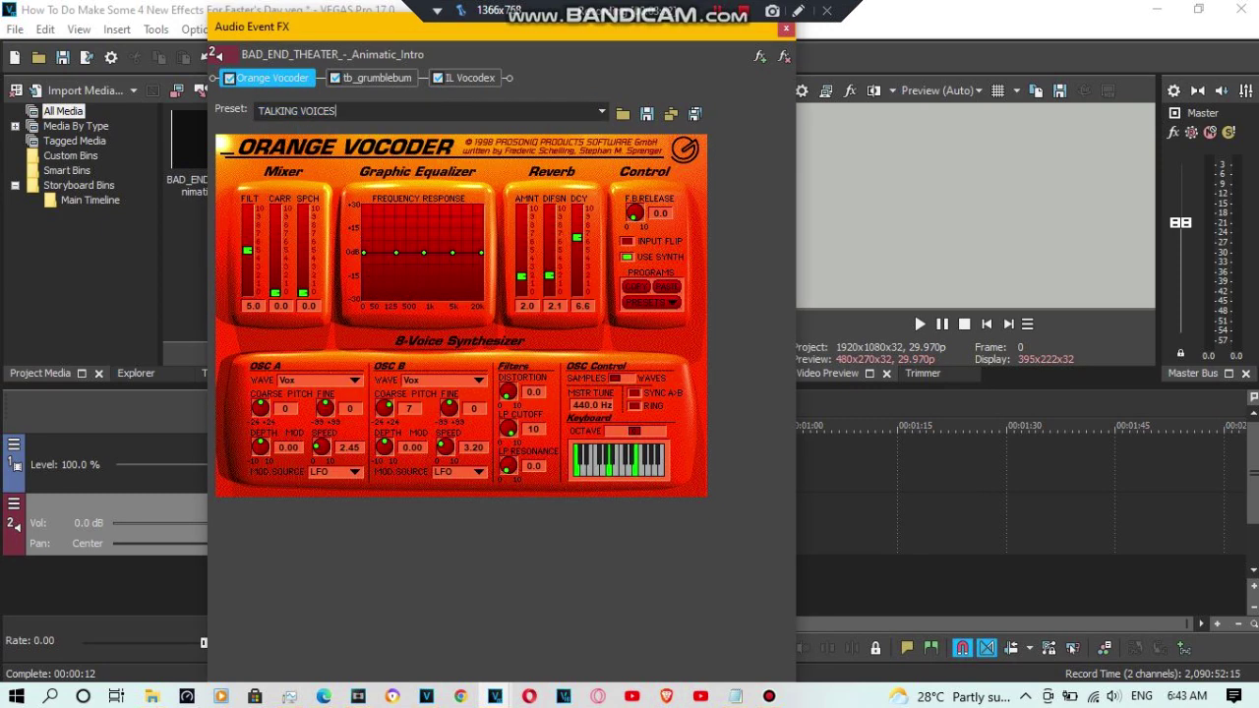
Examine the tb_grumblebum effect's system, filter and mix settings and its list of presets, choosing init.
click(376, 78)
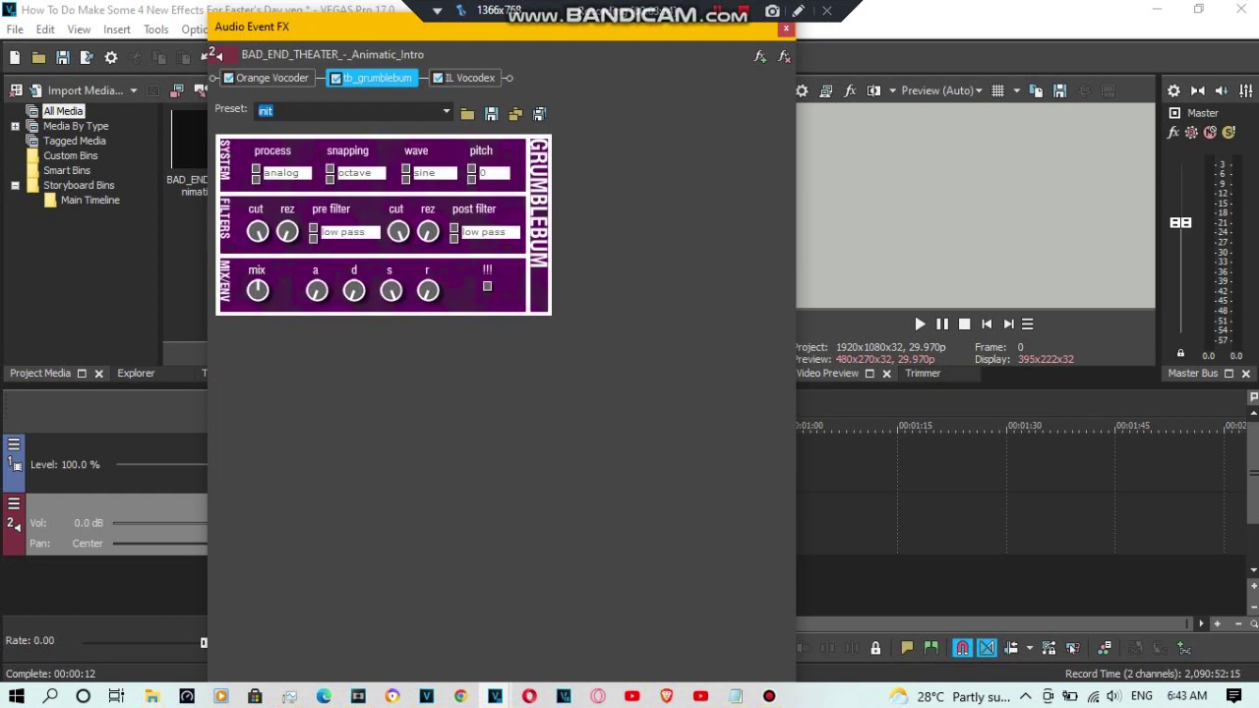
click(446, 112)
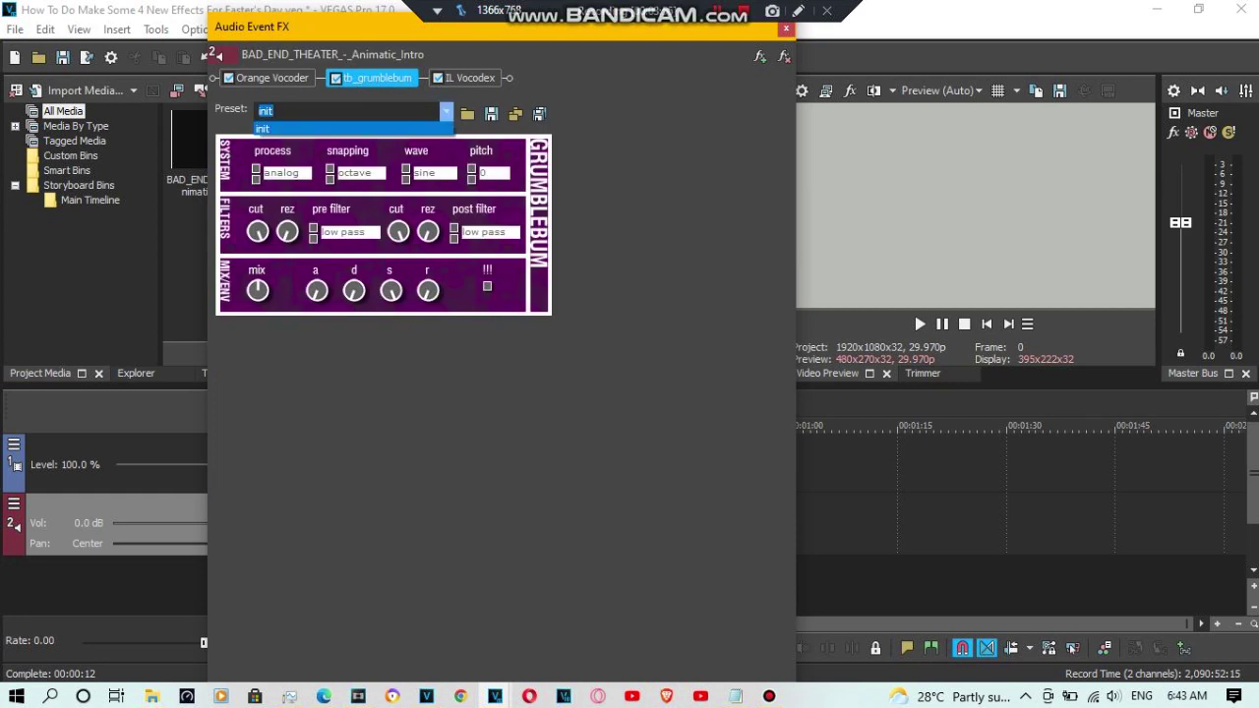
click(354, 129)
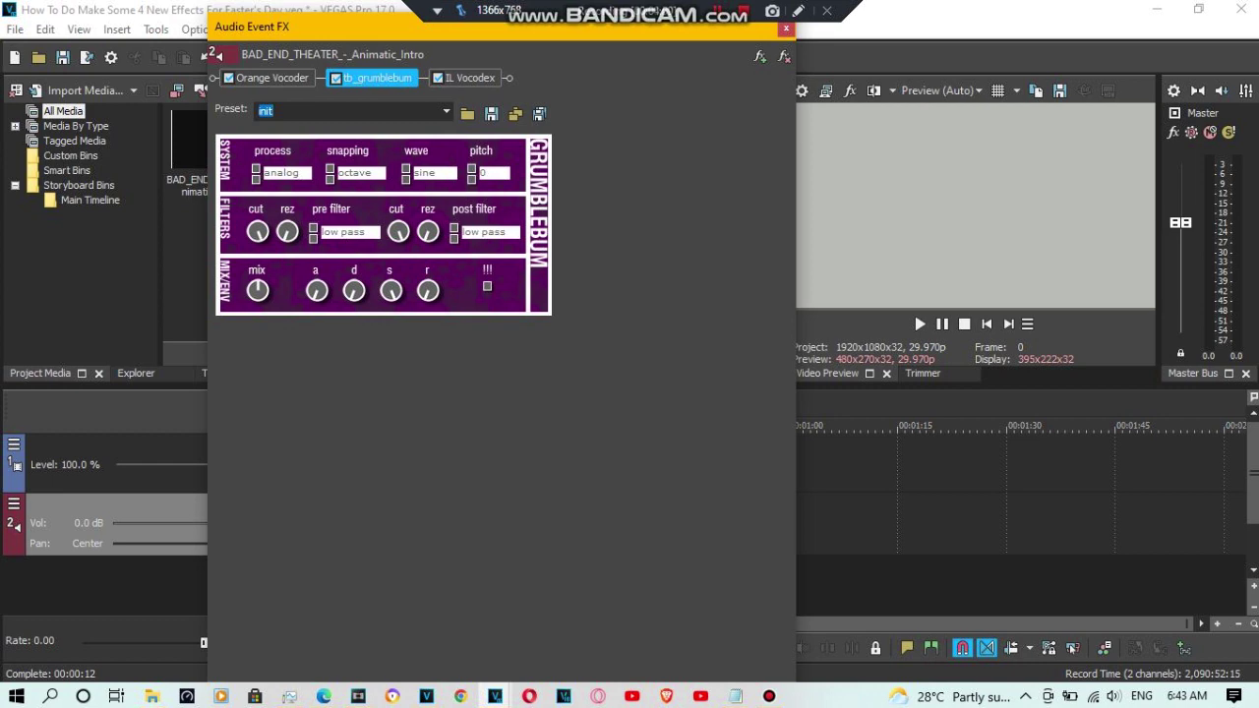
Examine the IL Vocodex effect's preset and settings down to its keyboard, and close the audio effects window.
click(469, 77)
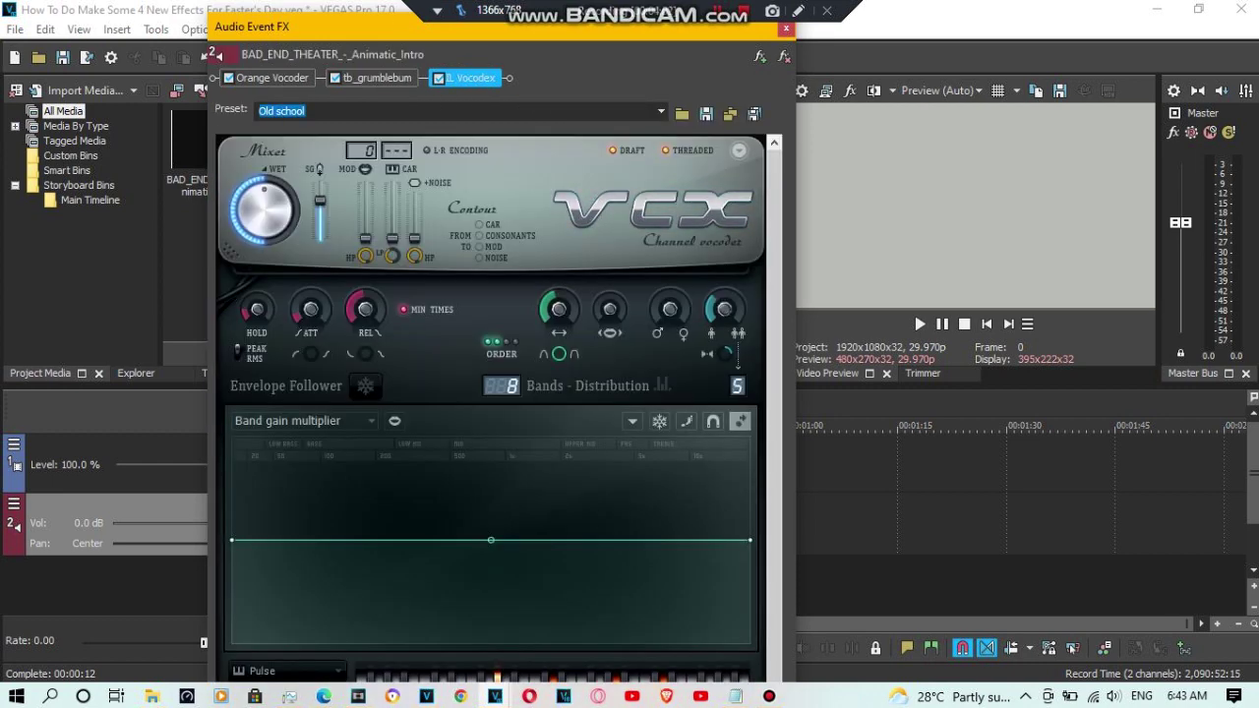
drag(402, 15, 434, 15)
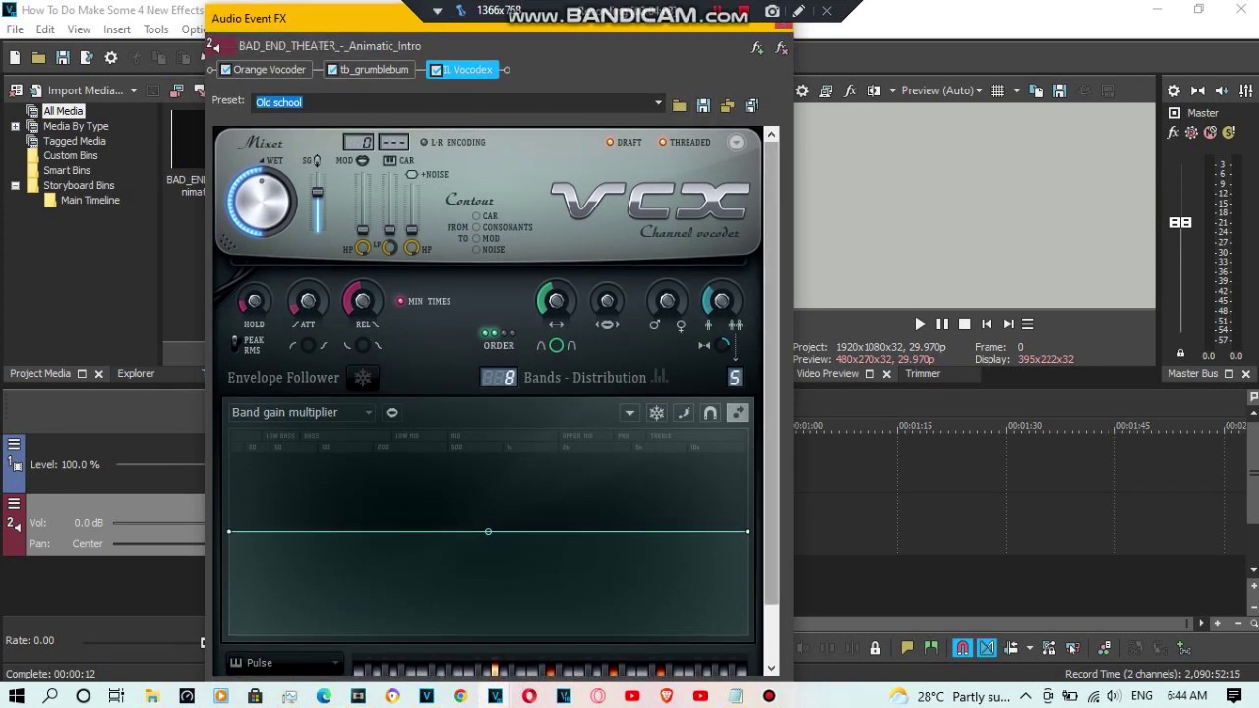
scroll(488, 401, down, 3)
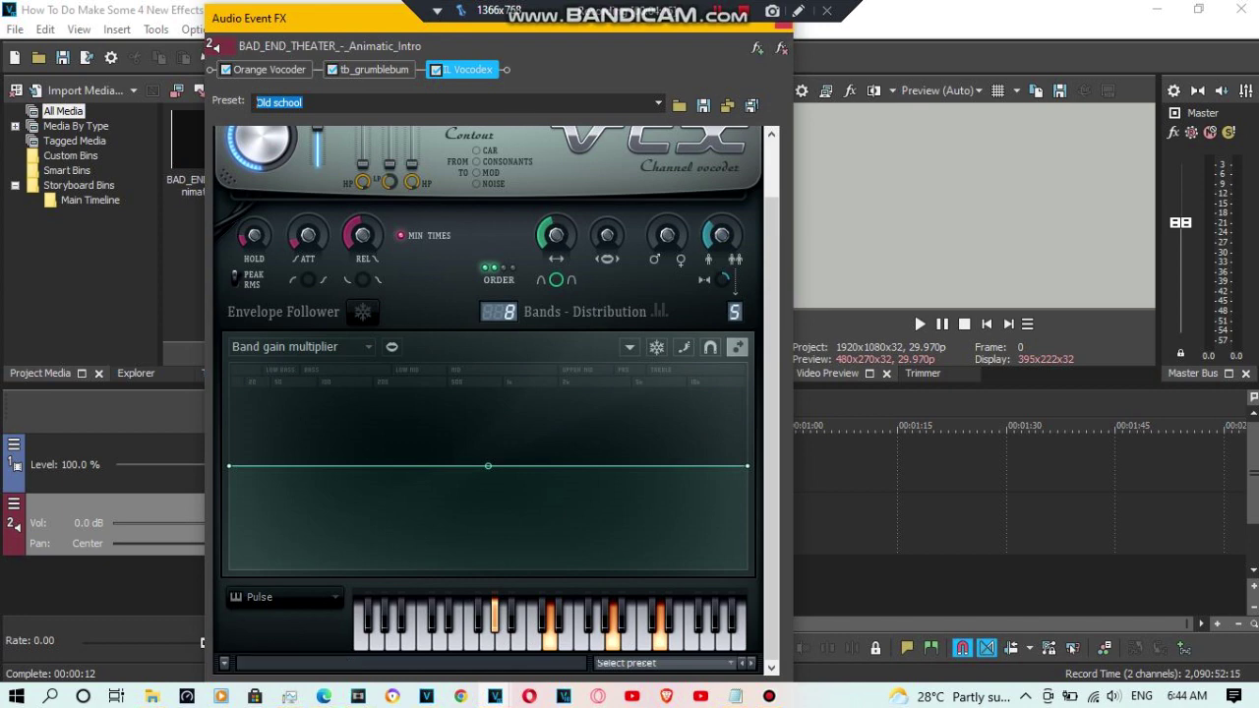
click(783, 20)
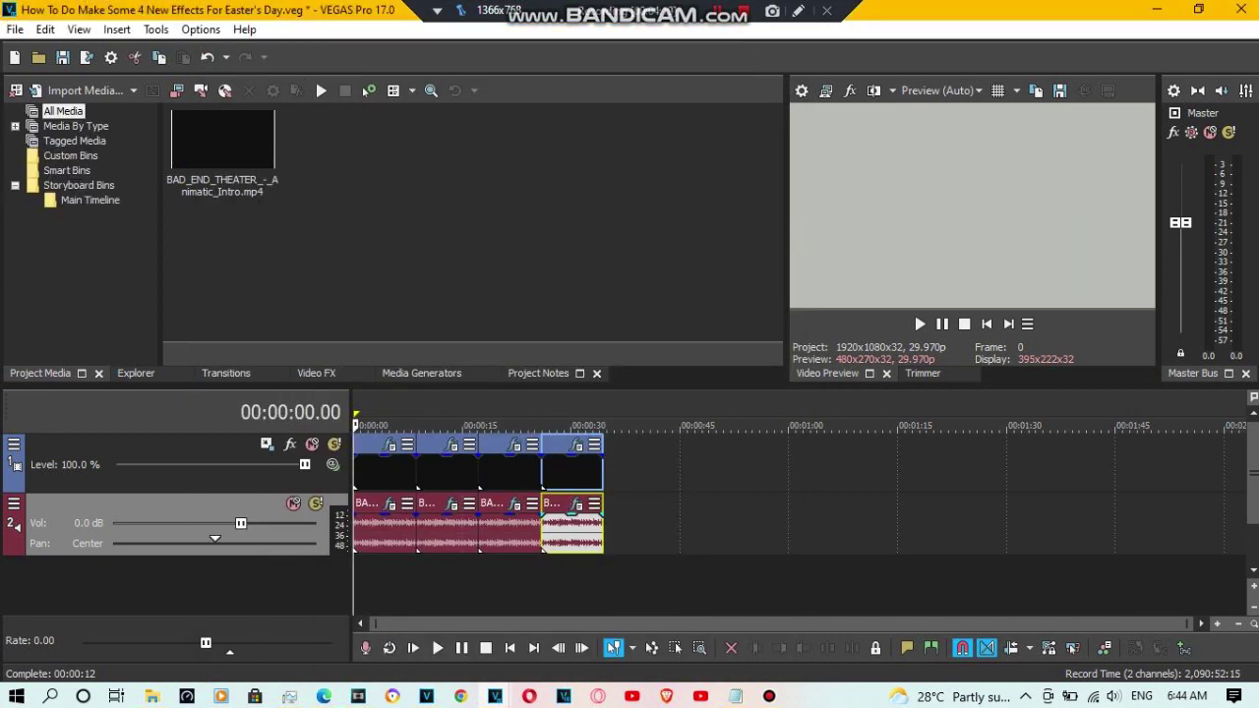
Set the loop region across all four clips on the timeline and play them from the start.
double_click(459, 421)
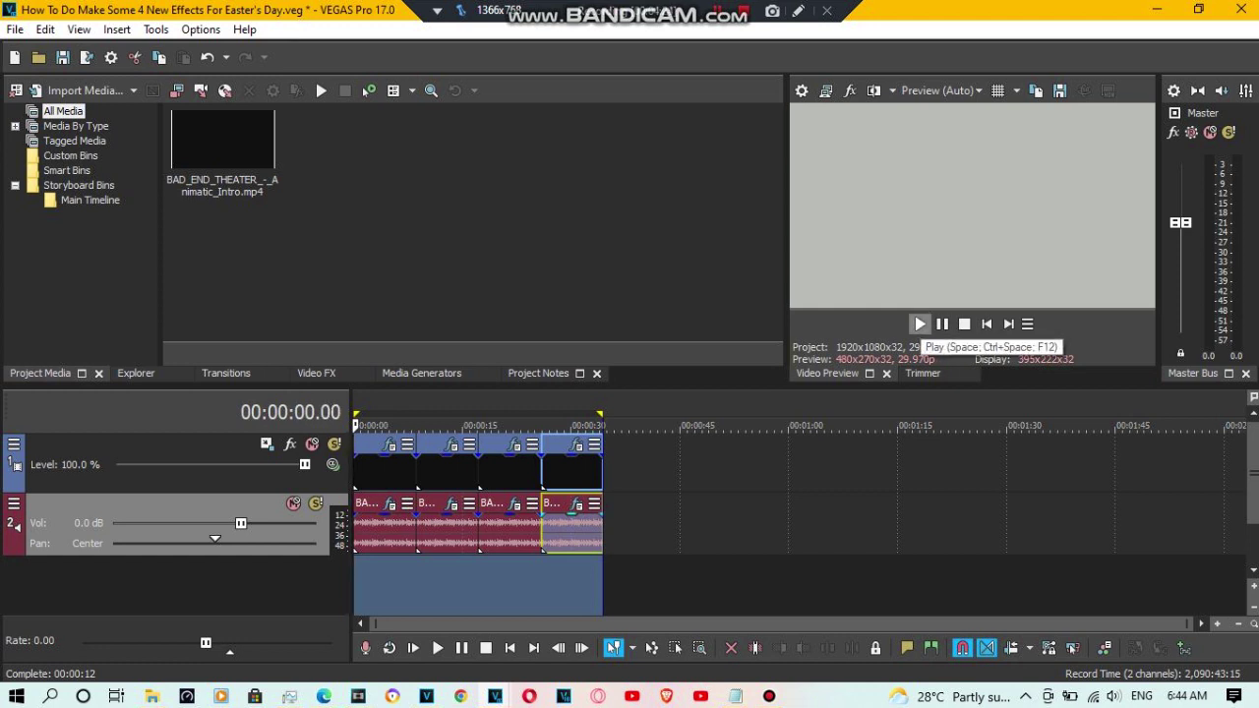
click(920, 325)
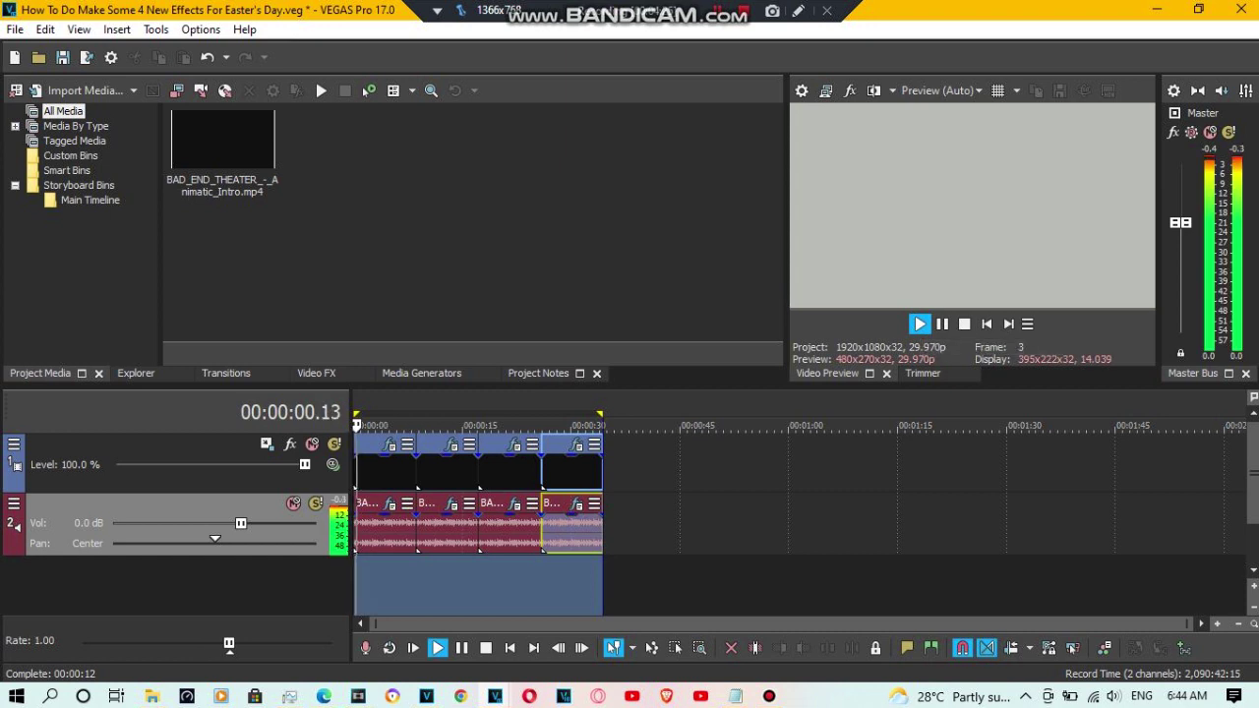